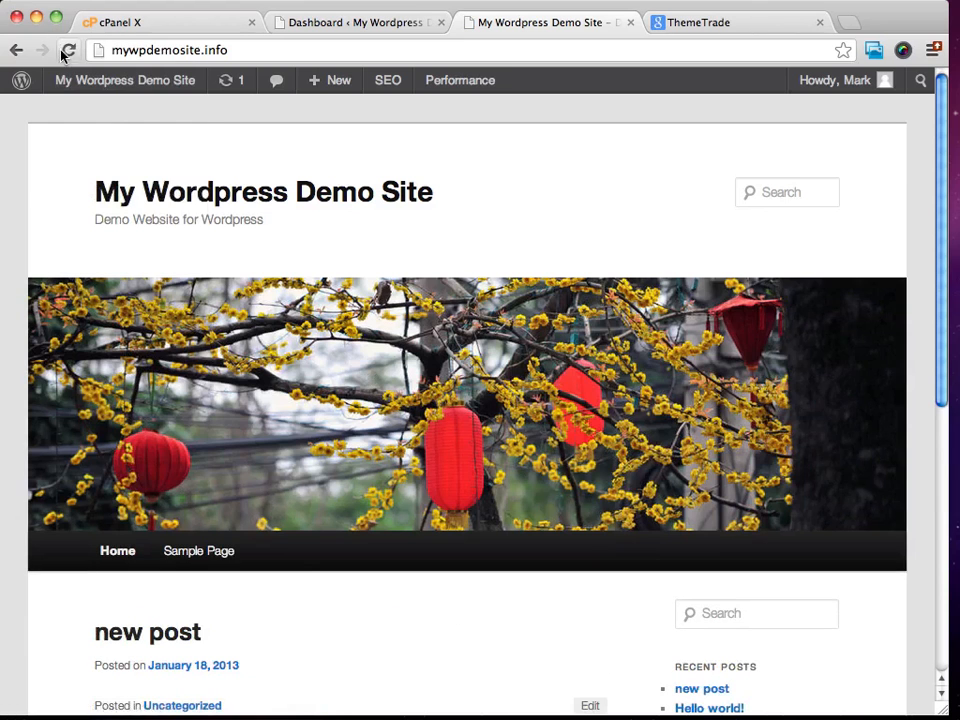
# - Reload the demo site's front page to compare its rotating header images, and look over the posts and sidebar
pyautogui.click(64, 50)
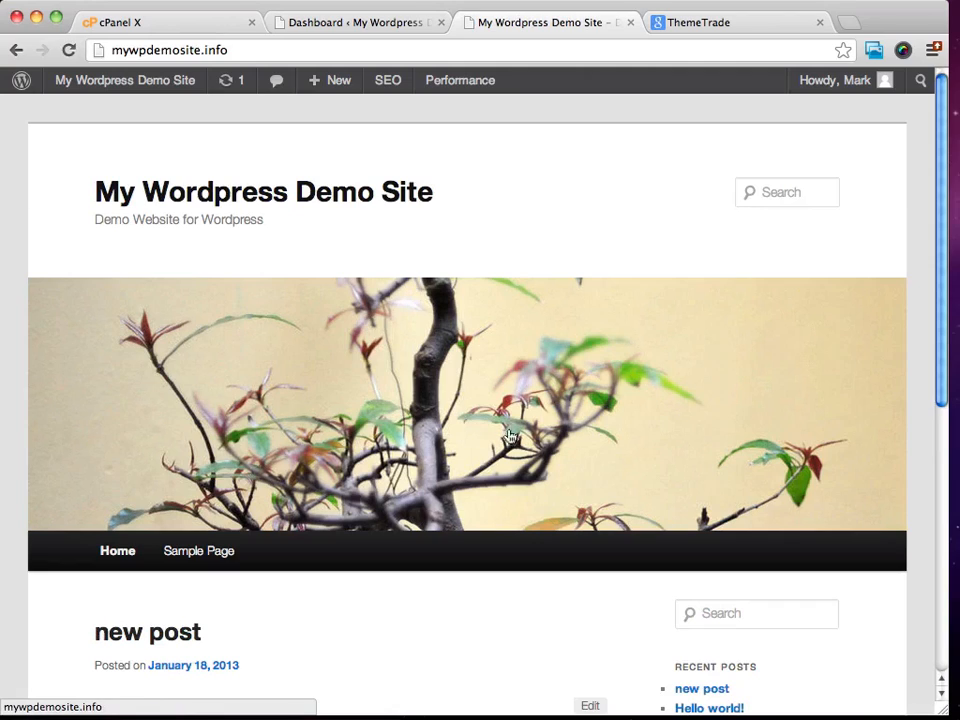
pyautogui.click(76, 51)
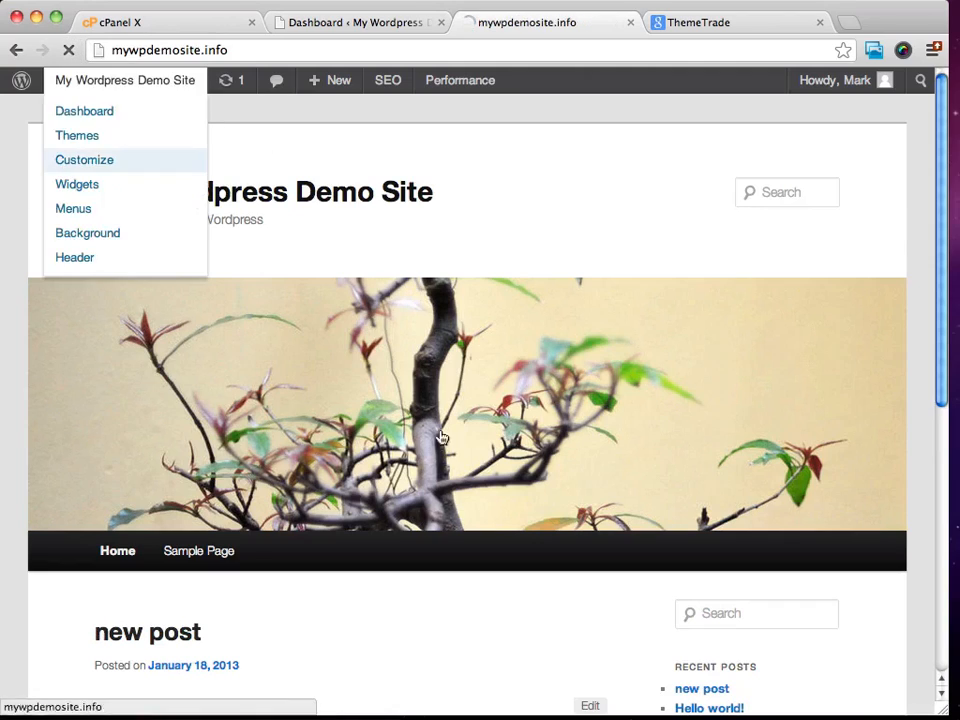
pyautogui.click(321, 24)
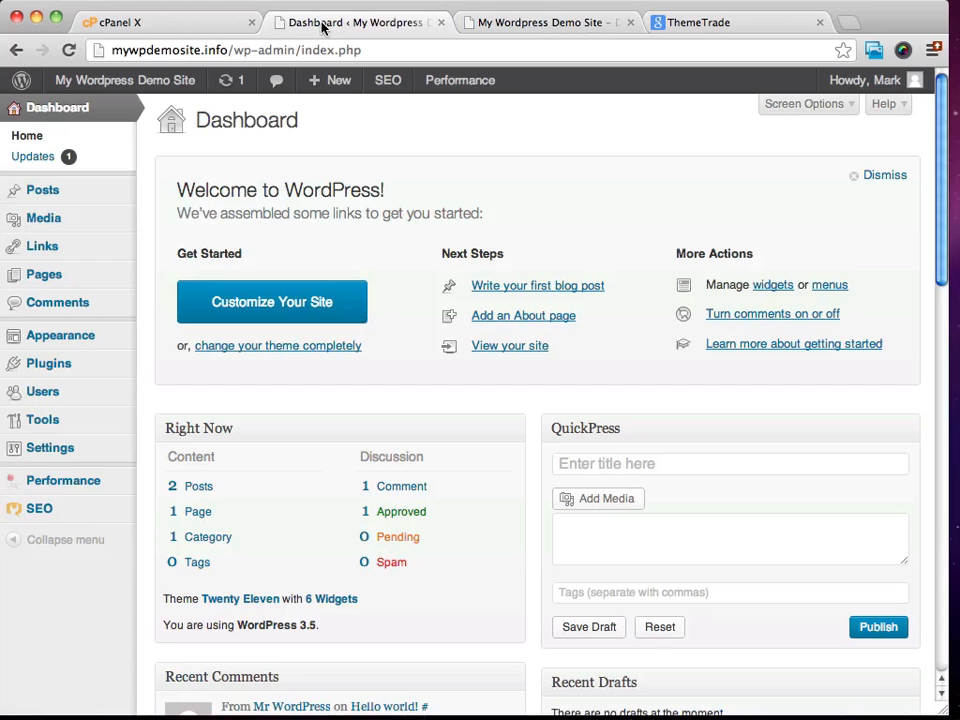
pyautogui.click(576, 31)
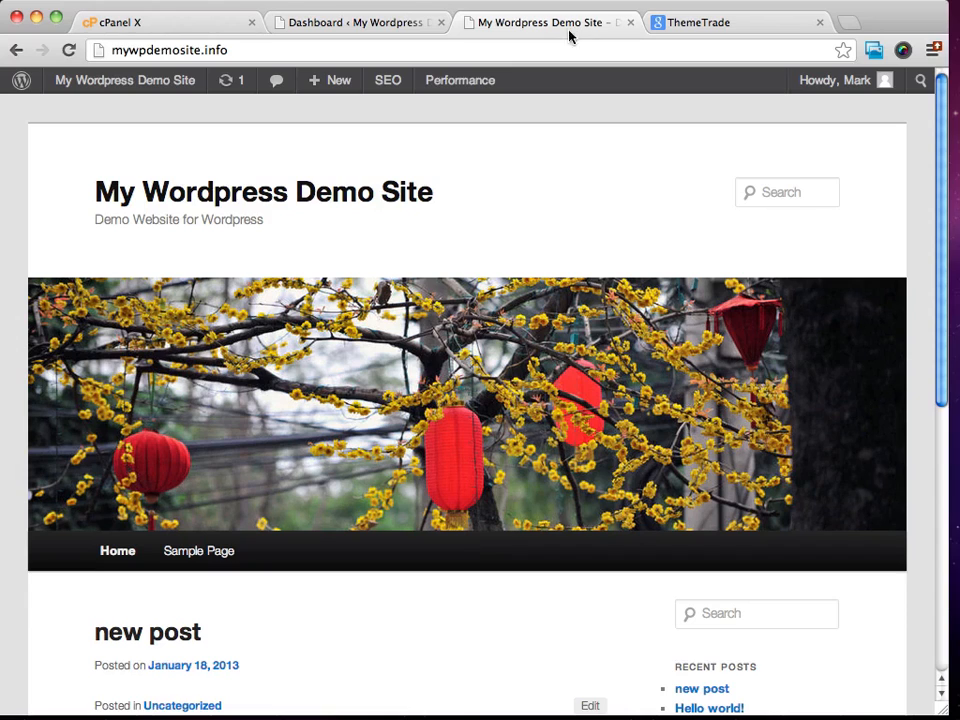
pyautogui.scroll(-5, 570, 213)
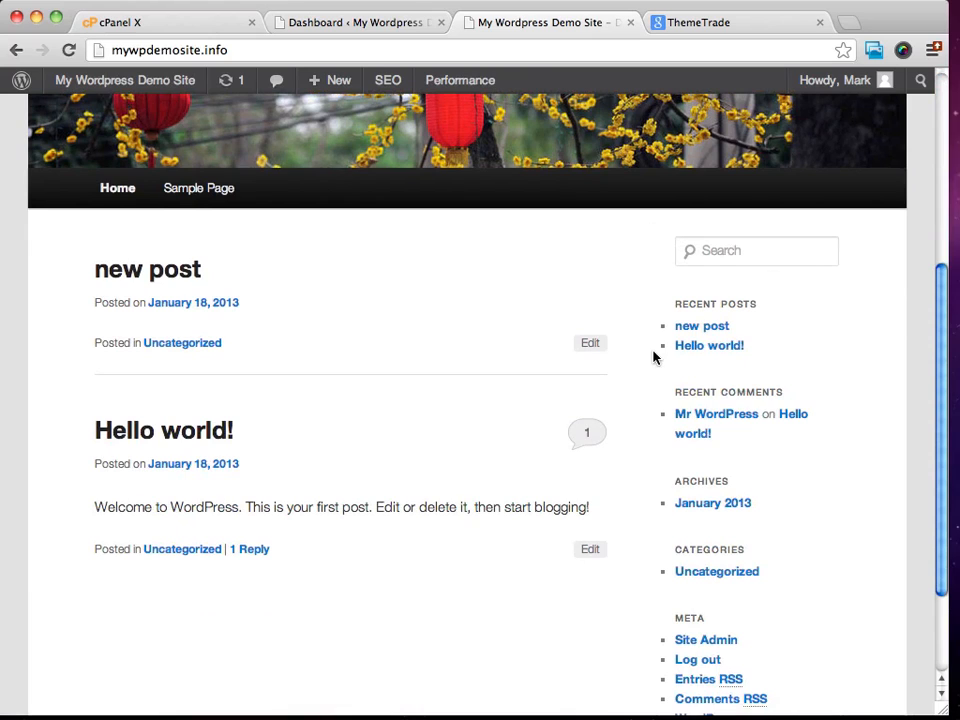
pyautogui.scroll(-2, 867, 454)
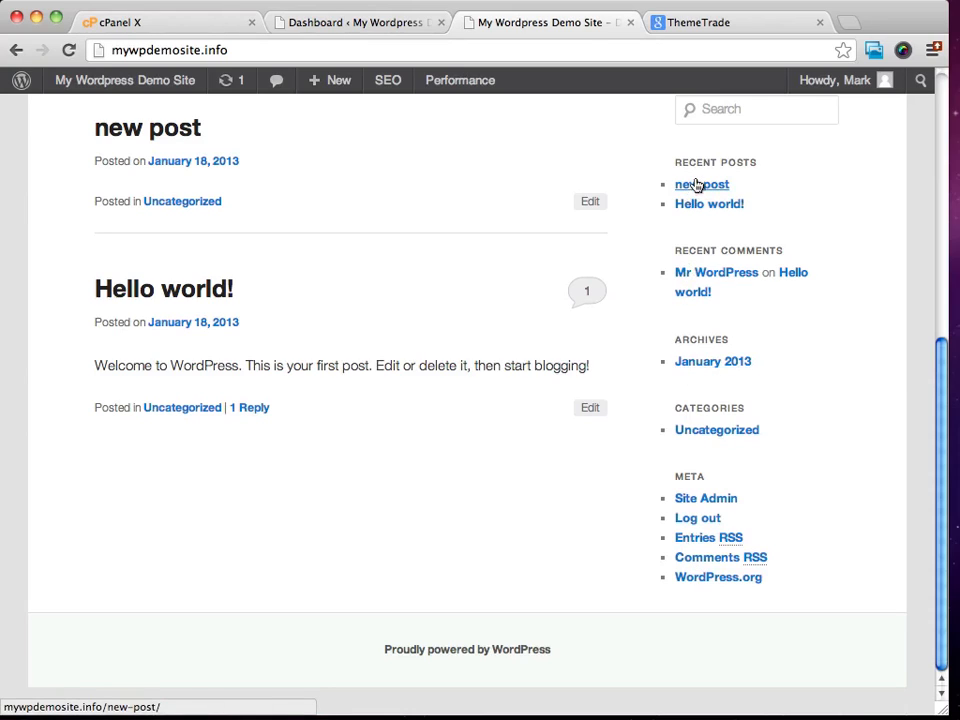
# - Open the installed themes page from the dashboard and look at the Twenty Eleven theme's widgets
pyautogui.click(333, 24)
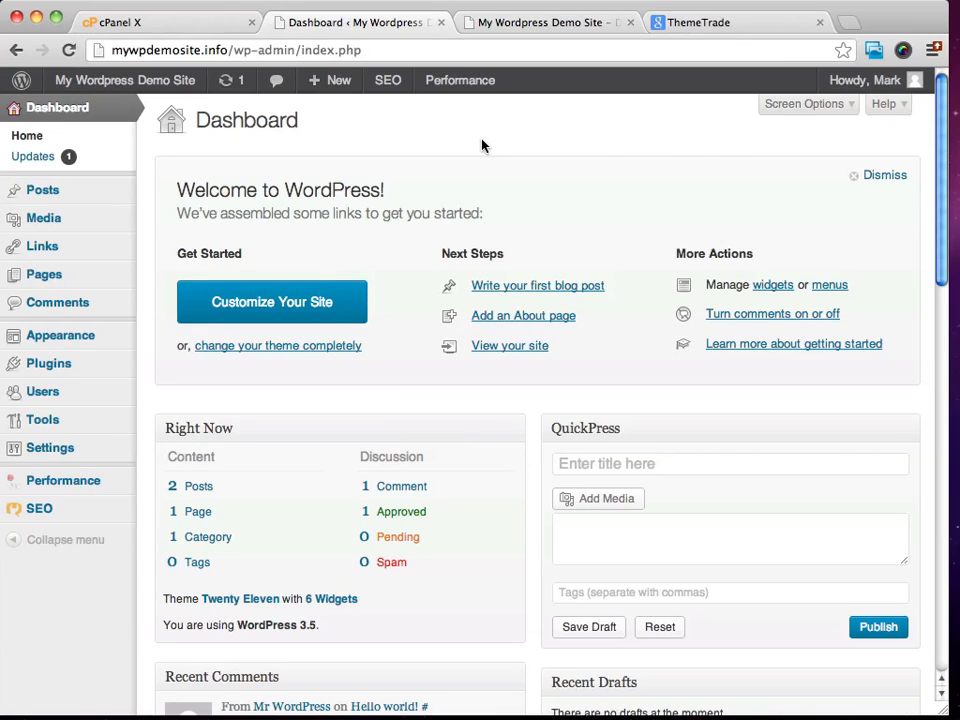
pyautogui.moveTo(72, 340)
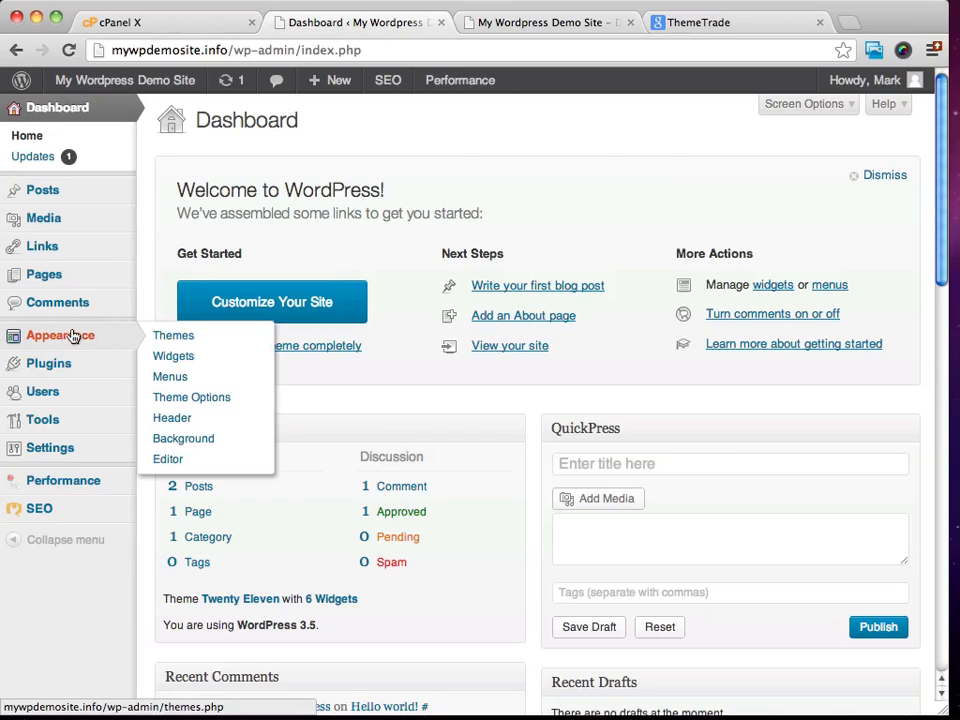
pyautogui.click(167, 338)
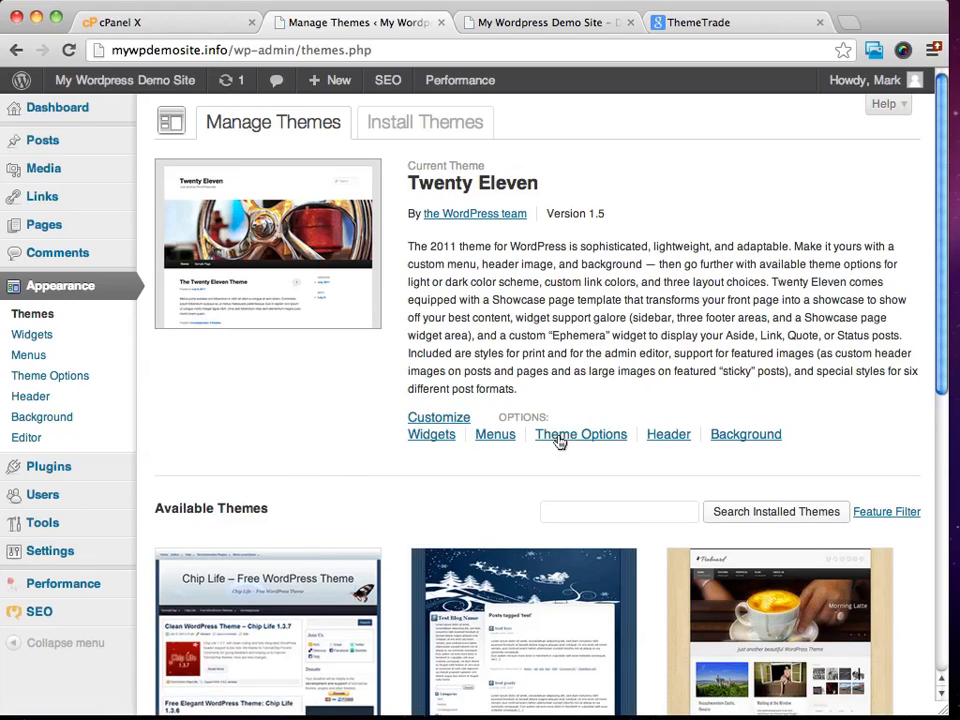
pyautogui.click(439, 436)
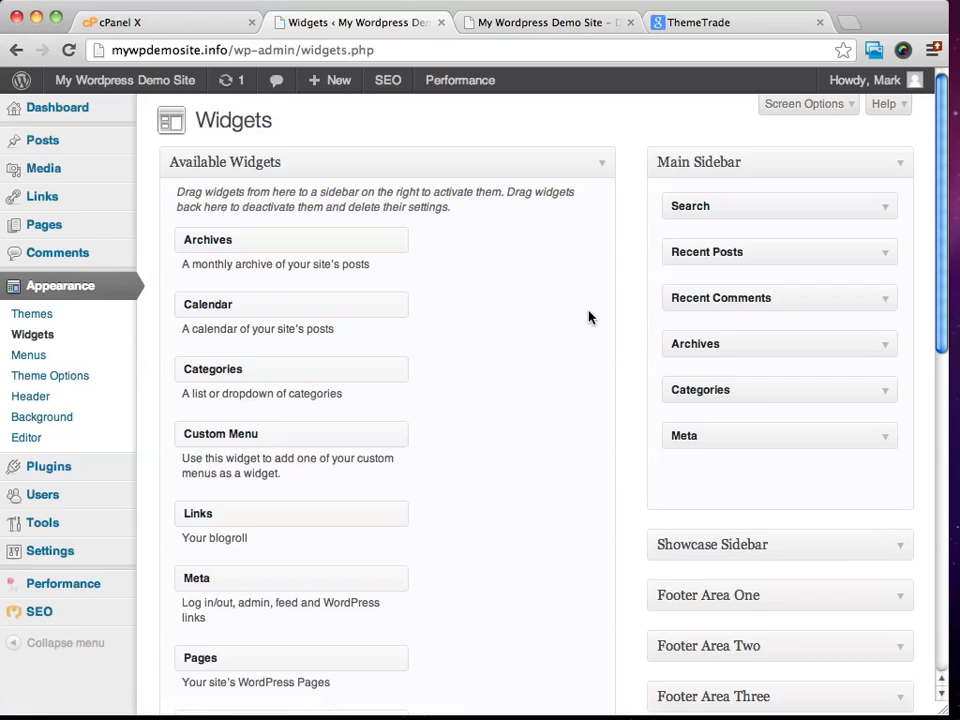
pyautogui.press('super+Left')
# - Set the Twenty Eleven theme's default layout to Content on right and save the theme options
pyautogui.click(578, 435)
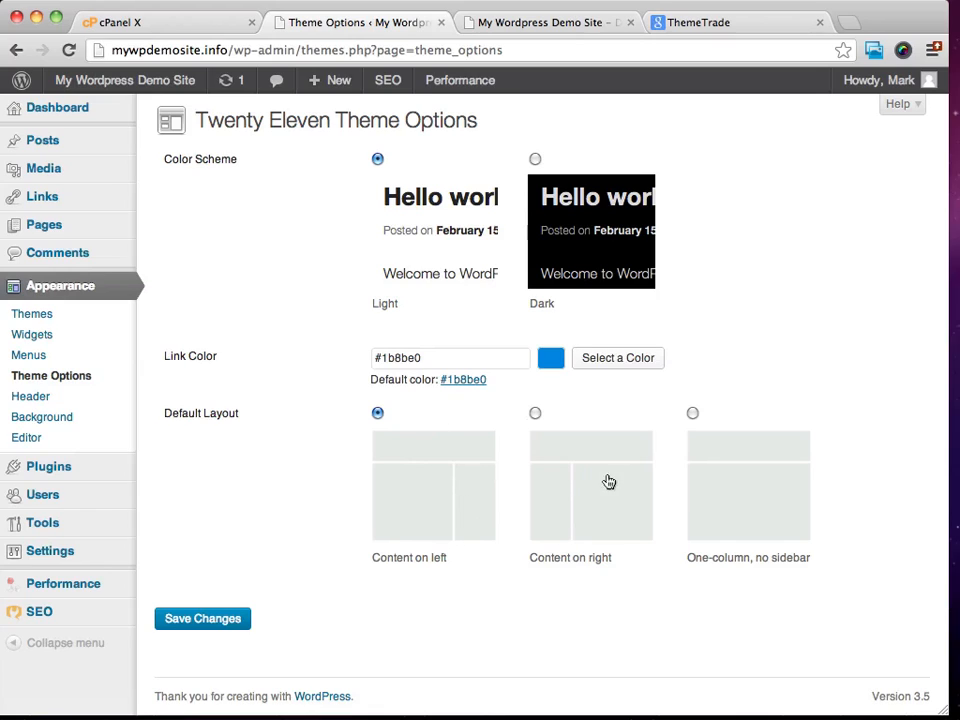
pyautogui.click(535, 414)
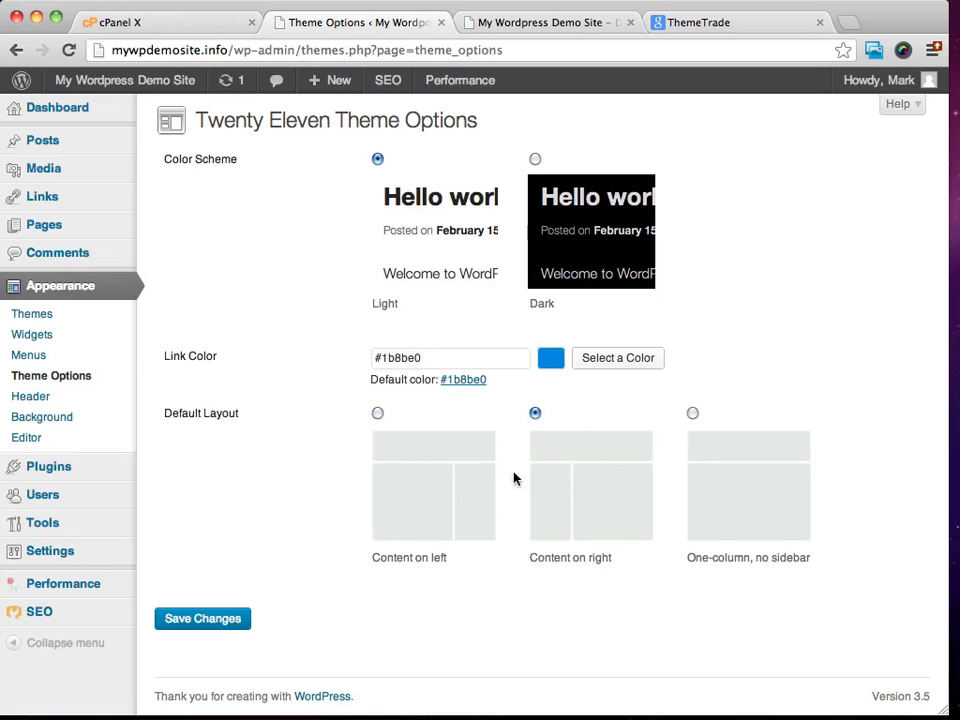
pyautogui.click(220, 621)
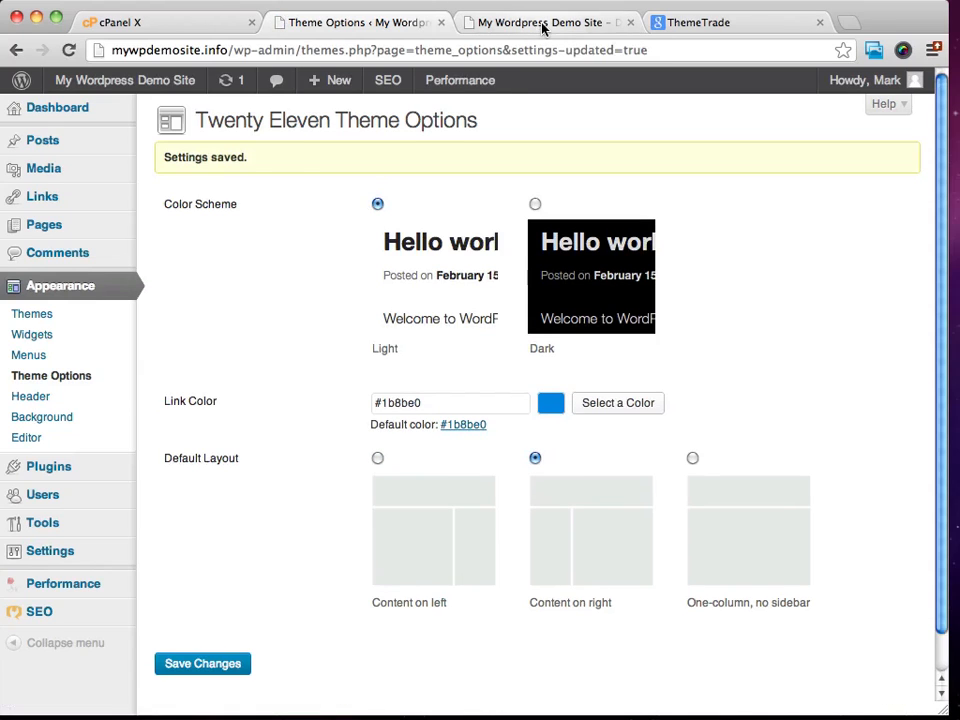
# - Reload the demo site's front page and check the placement of the sidebar and posts
pyautogui.click(542, 28)
pyautogui.click(66, 49)
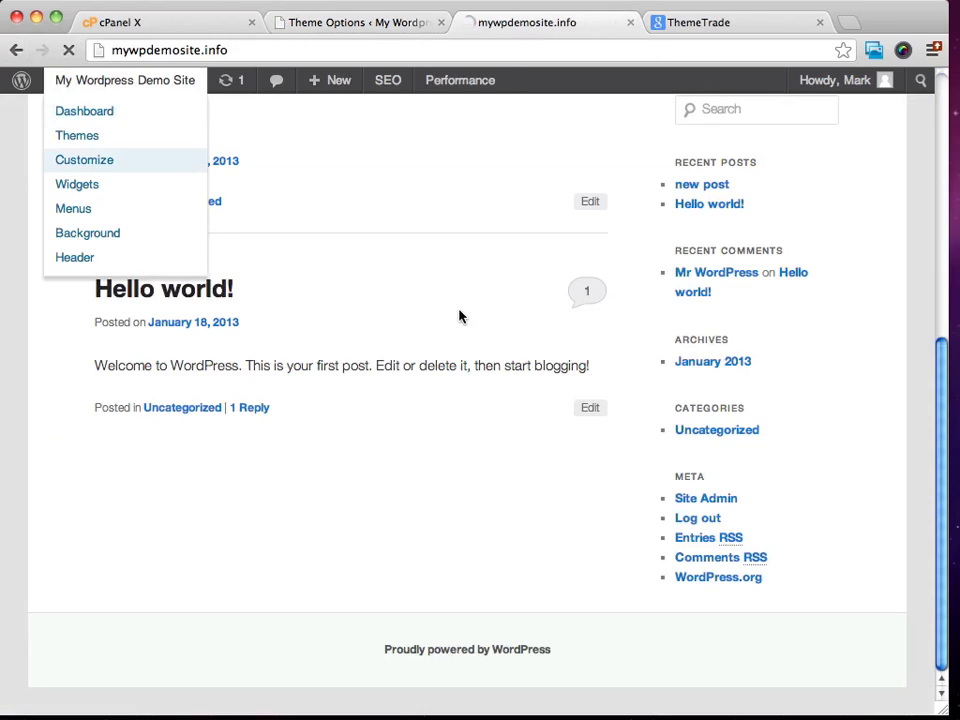
pyautogui.scroll(10, 681, 381)
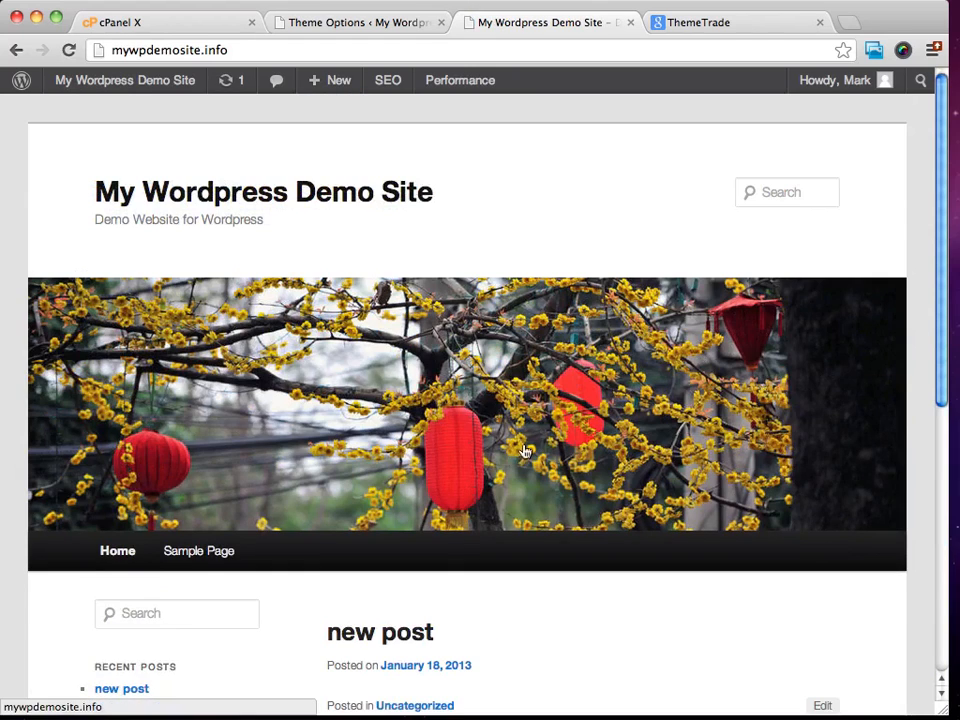
pyautogui.scroll(-5, 524, 451)
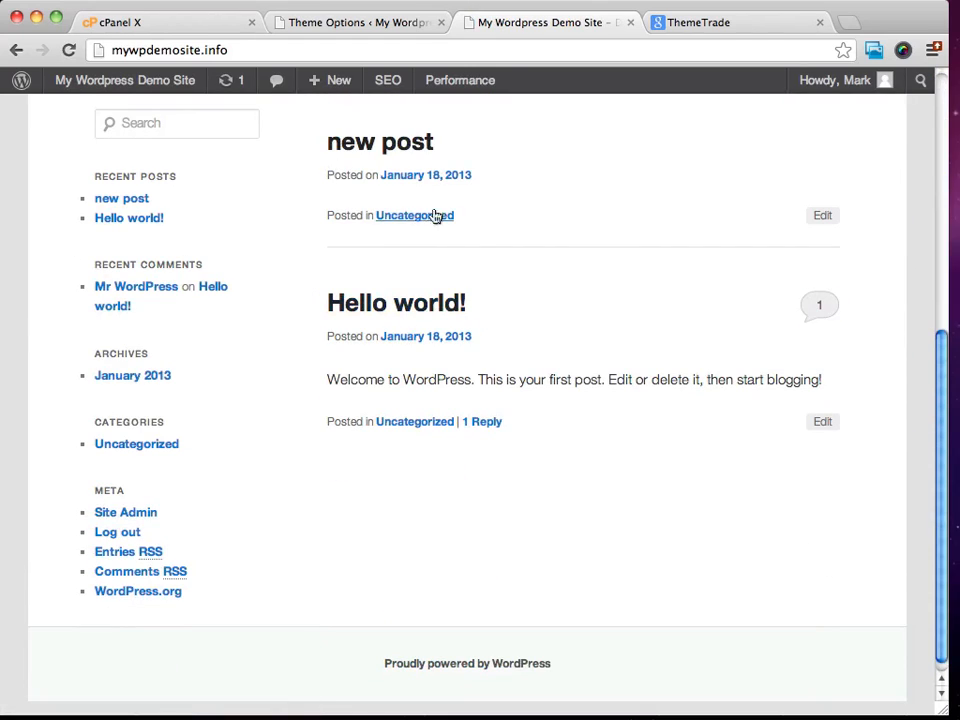
pyautogui.scroll(4, 476, 231)
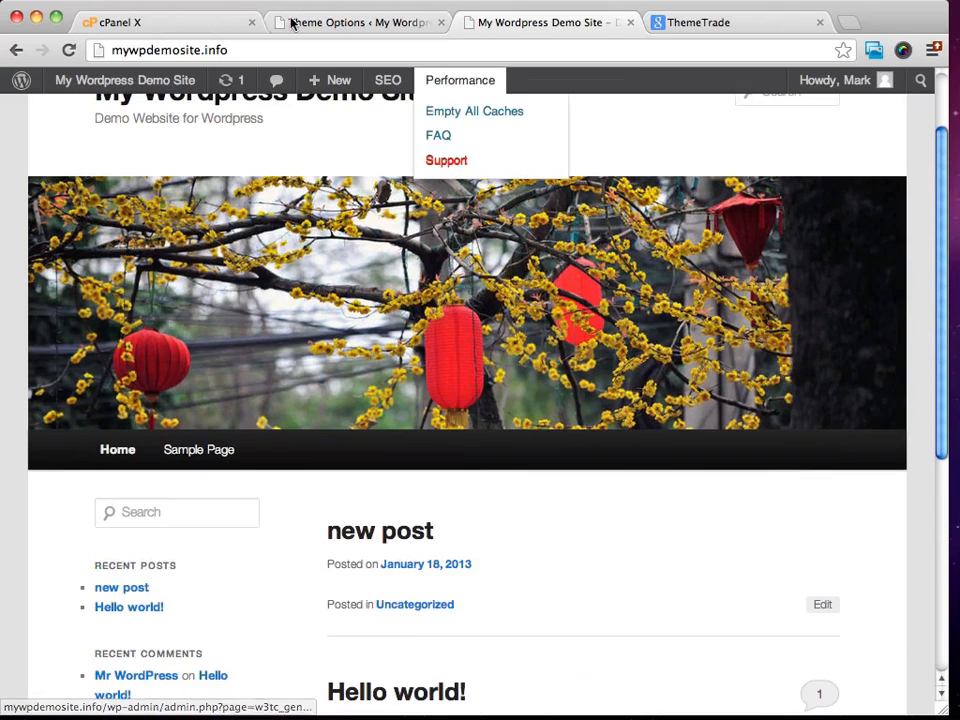
# - Set the theme's default layout to Content on left and save the theme options
pyautogui.click(388, 26)
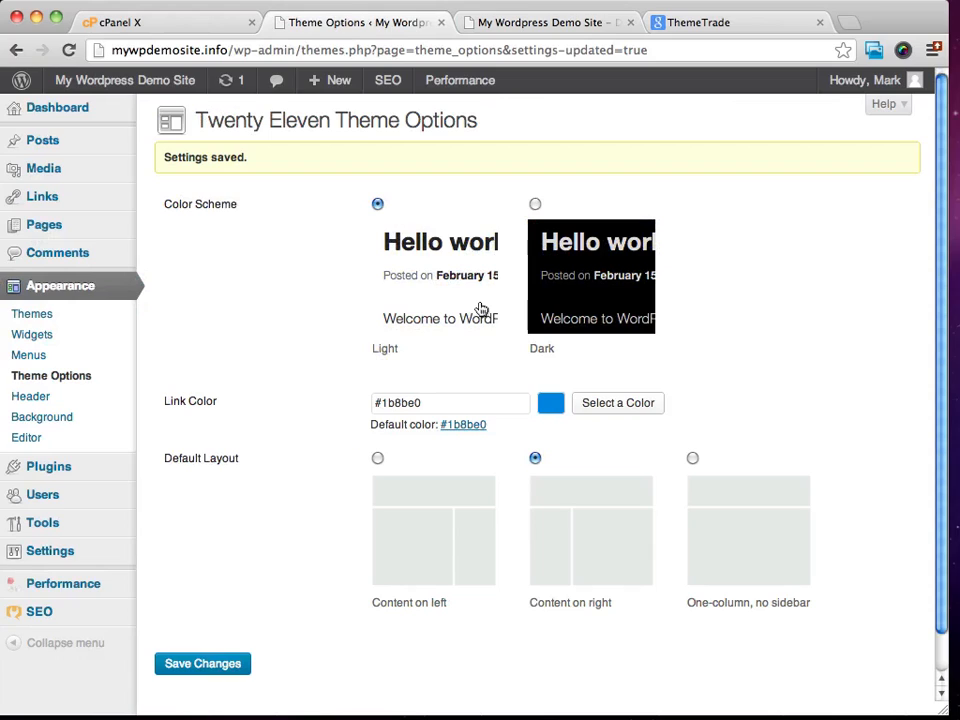
pyautogui.click(378, 458)
pyautogui.click(191, 665)
# - Change the theme's link color to pink, #e01ba2, and save the theme options
pyautogui.click(621, 407)
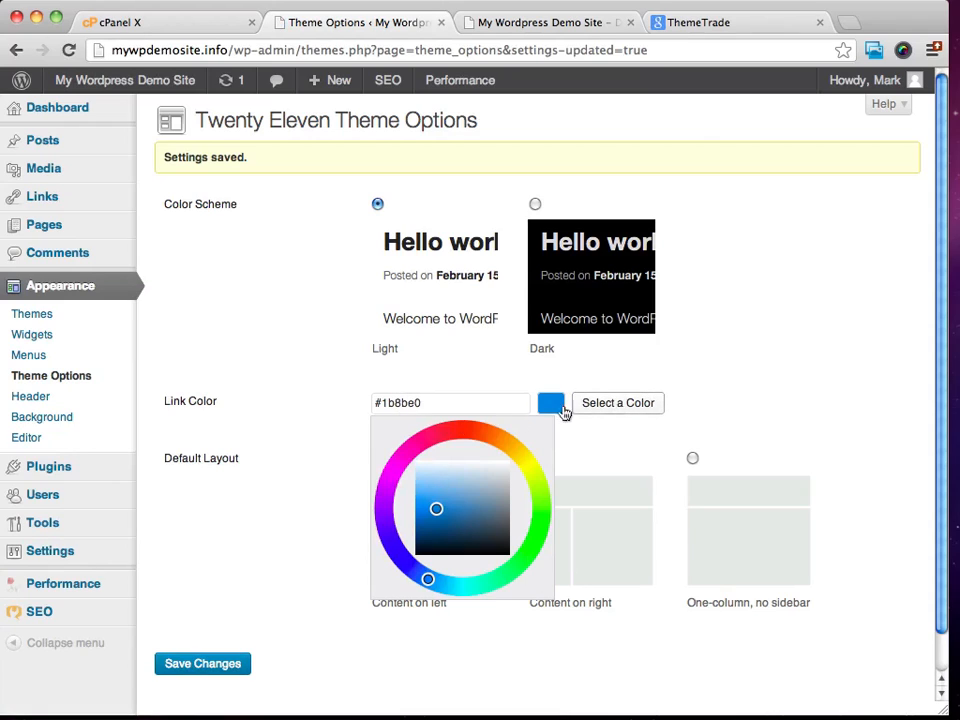
pyautogui.moveTo(422, 435); pyautogui.dragTo(411, 449)
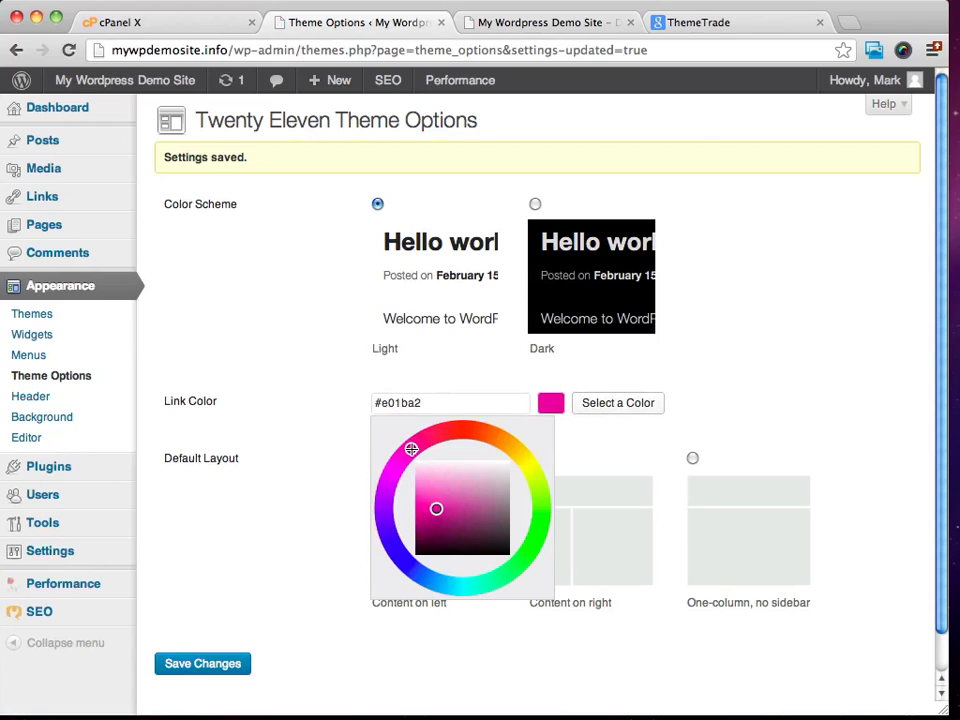
pyautogui.click(211, 665)
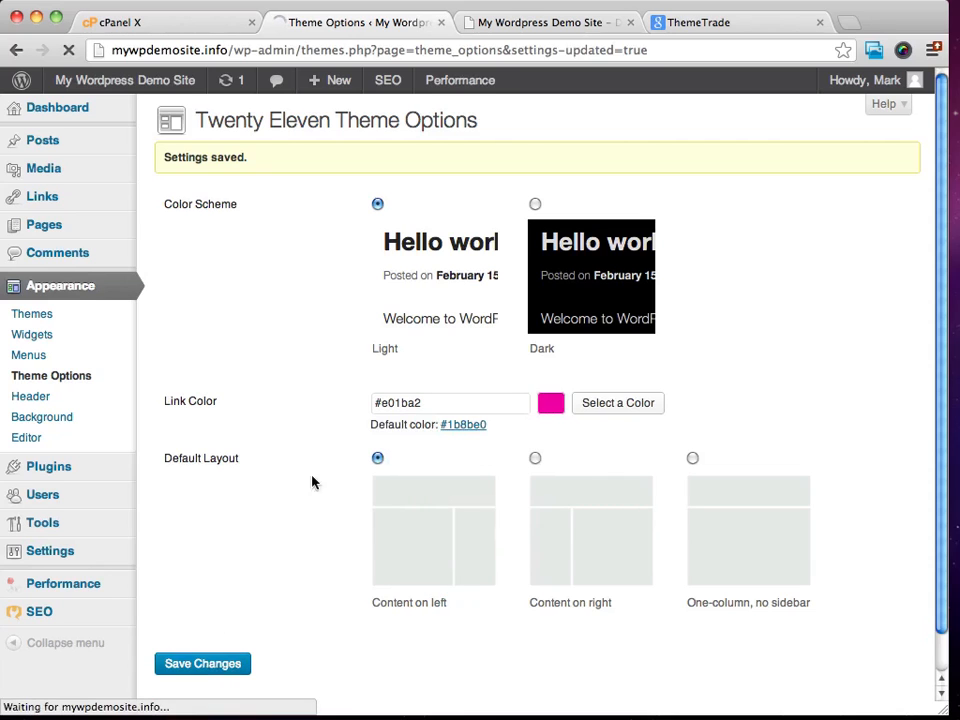
# - Reload the demo site's front page and check the link color in the posts and sidebar
pyautogui.click(534, 30)
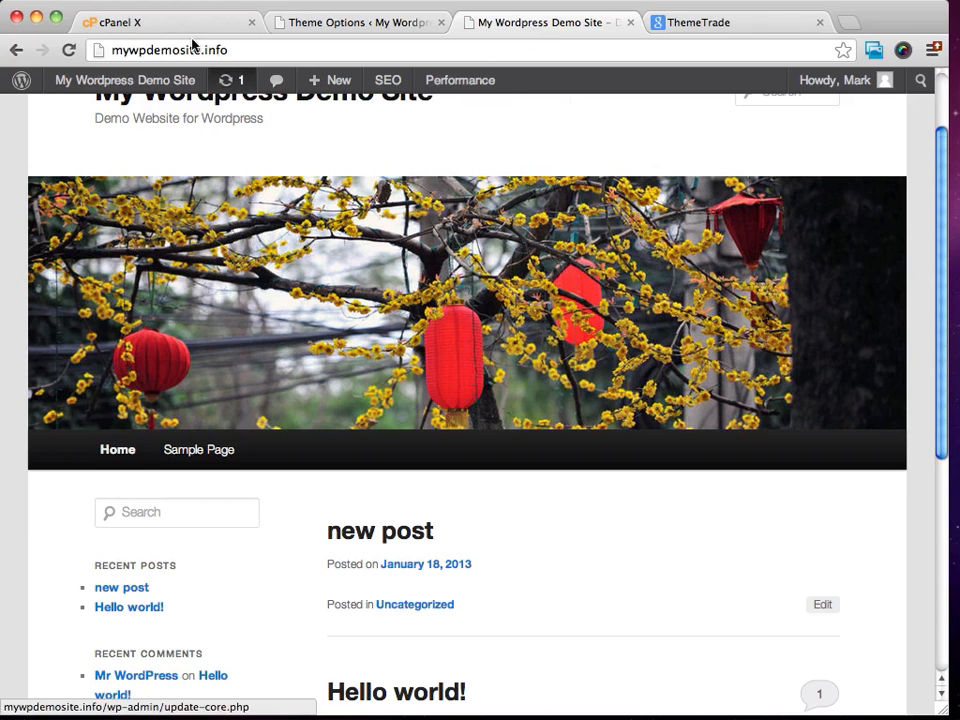
pyautogui.click(69, 49)
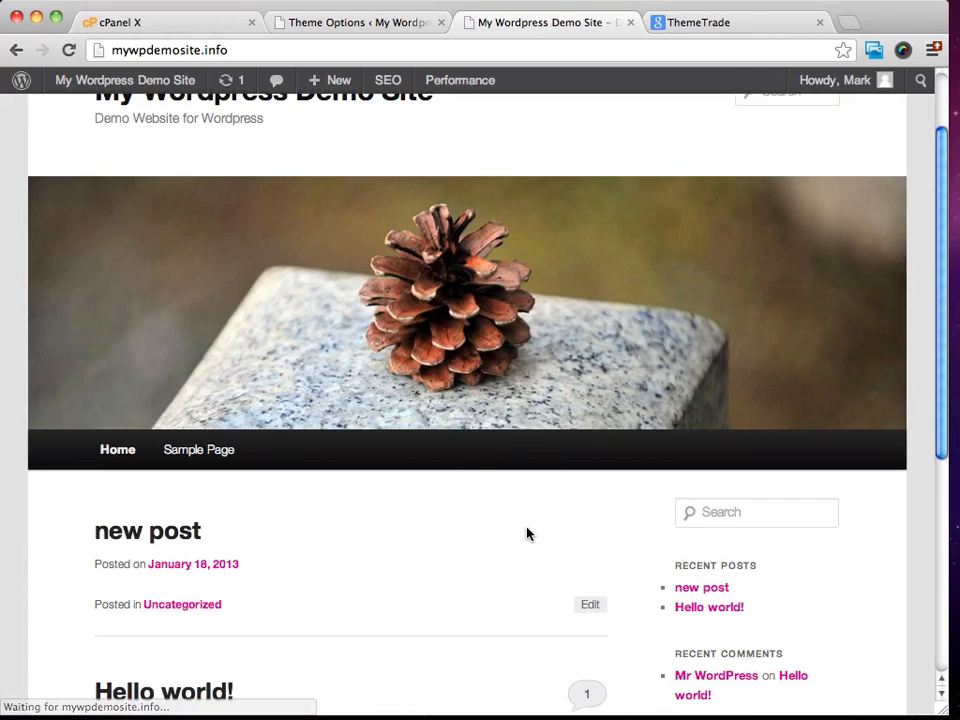
pyautogui.scroll(-1, 530, 528)
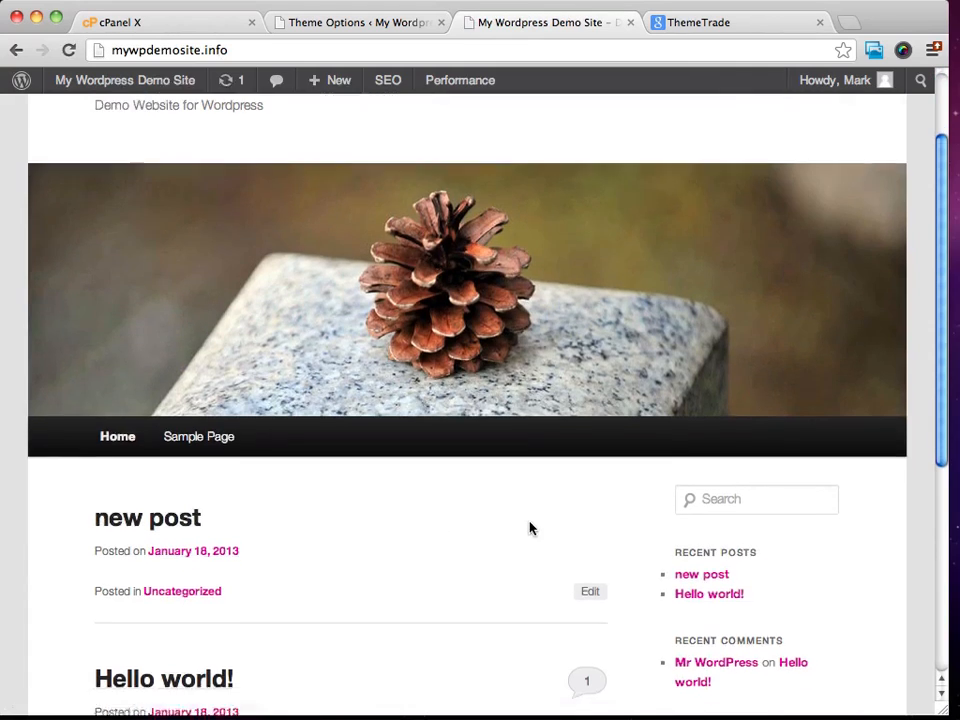
pyautogui.scroll(-3, 530, 528)
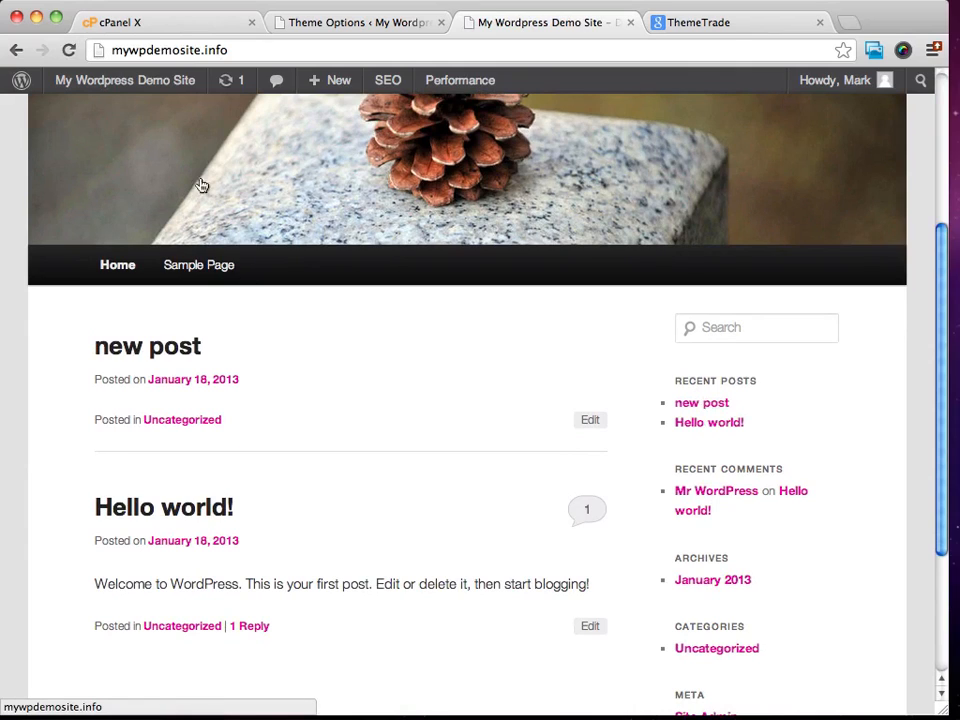
# - Open the custom header settings and select the yellow tram picture from the default header images
pyautogui.click(360, 24)
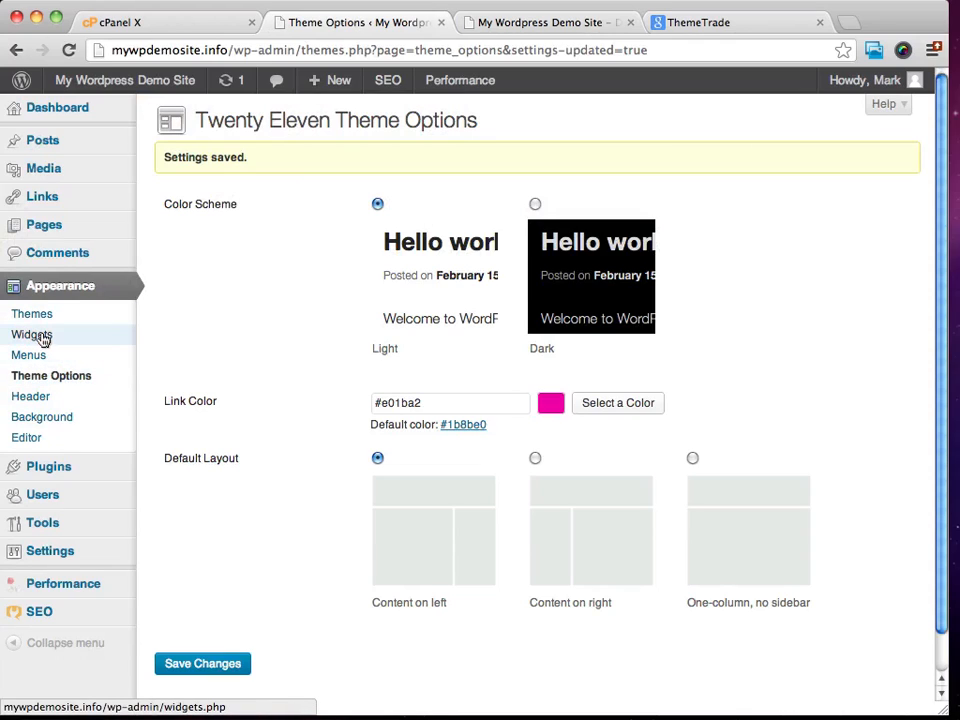
pyautogui.click(38, 398)
pyautogui.scroll(-1, 675, 197)
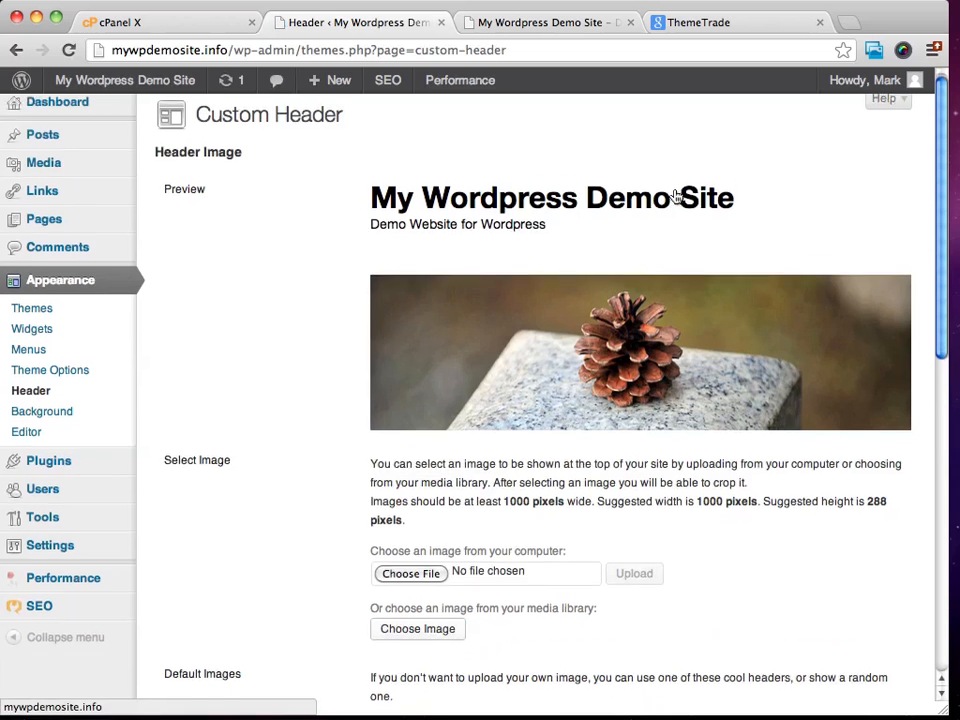
pyautogui.scroll(-5, 675, 197)
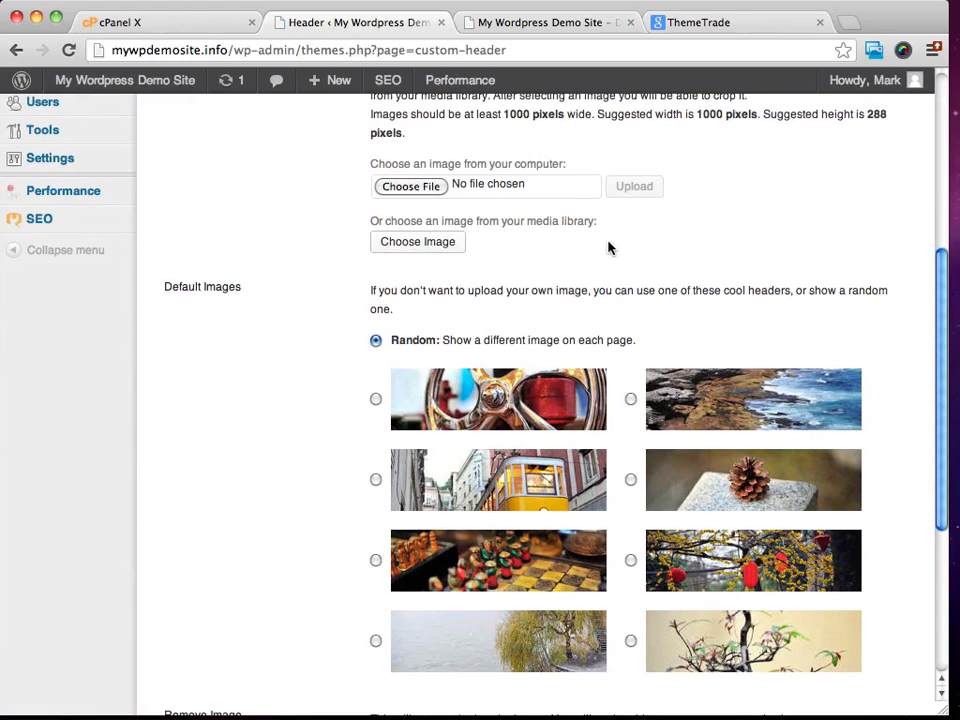
pyautogui.scroll(-2, 610, 248)
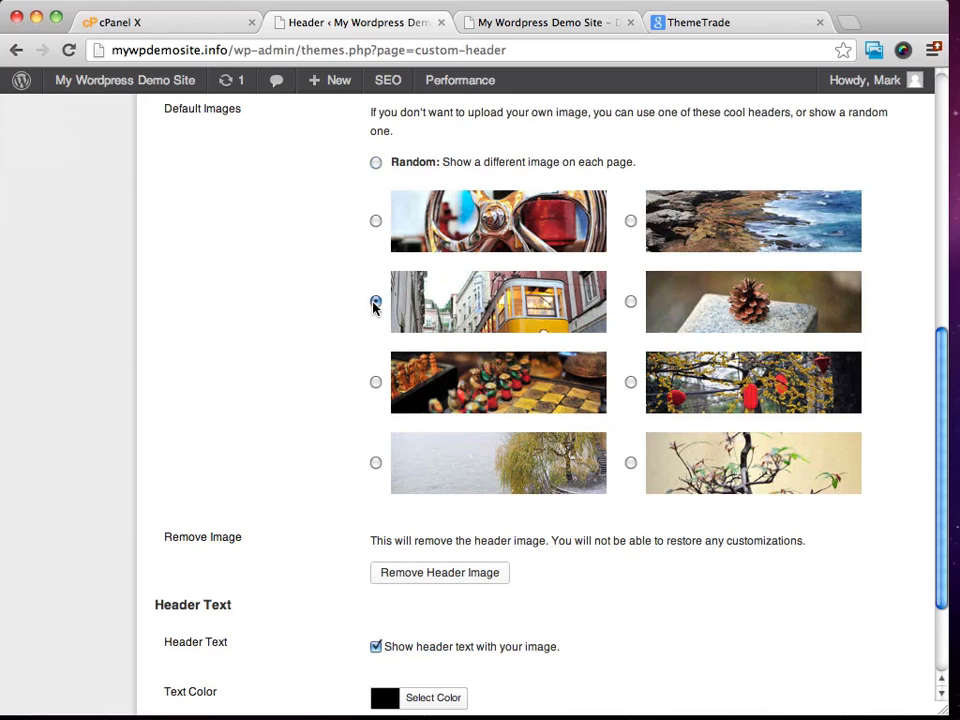
# - Review the recommended header image dimensions and open the file chooser for uploading from the computer, cancelling without choosing a file
pyautogui.scroll(4, 274, 285)
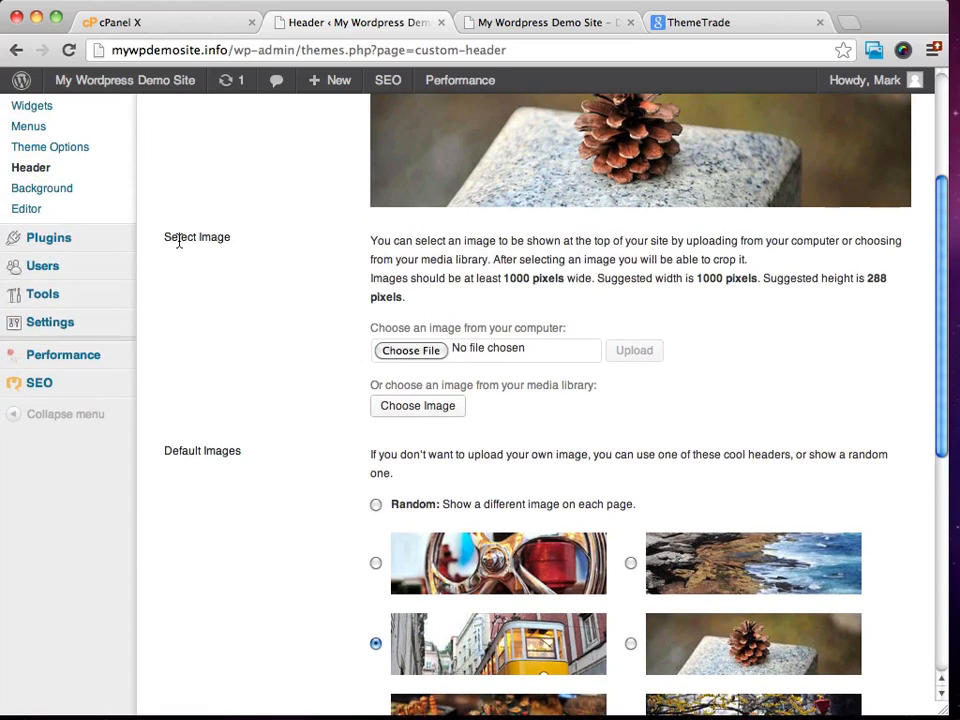
pyautogui.scroll(2, 670, 233)
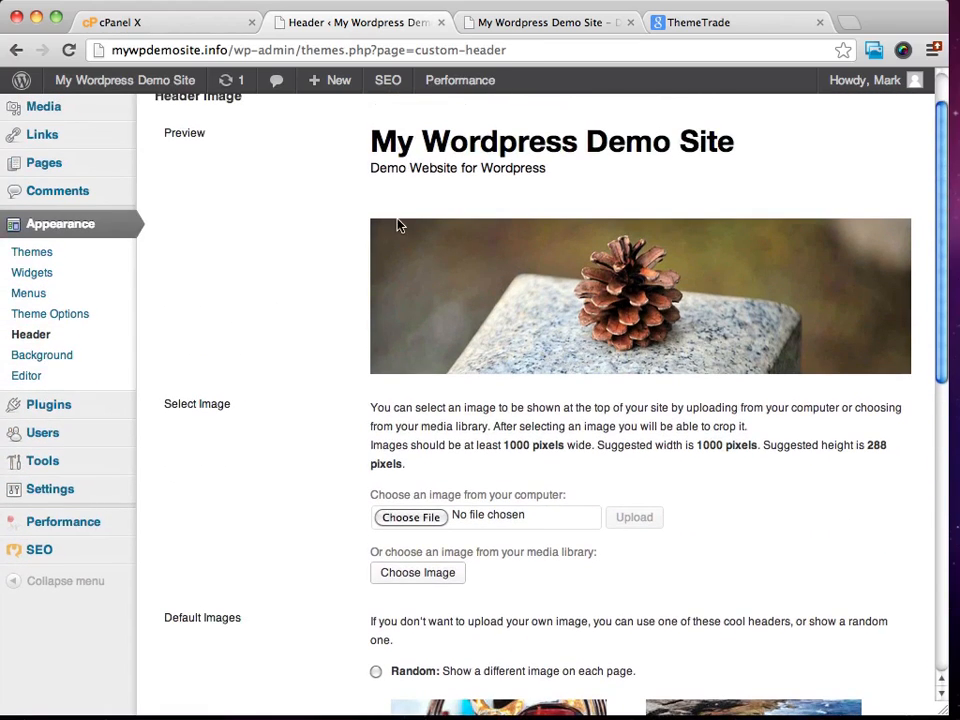
pyautogui.scroll(-2, 686, 369)
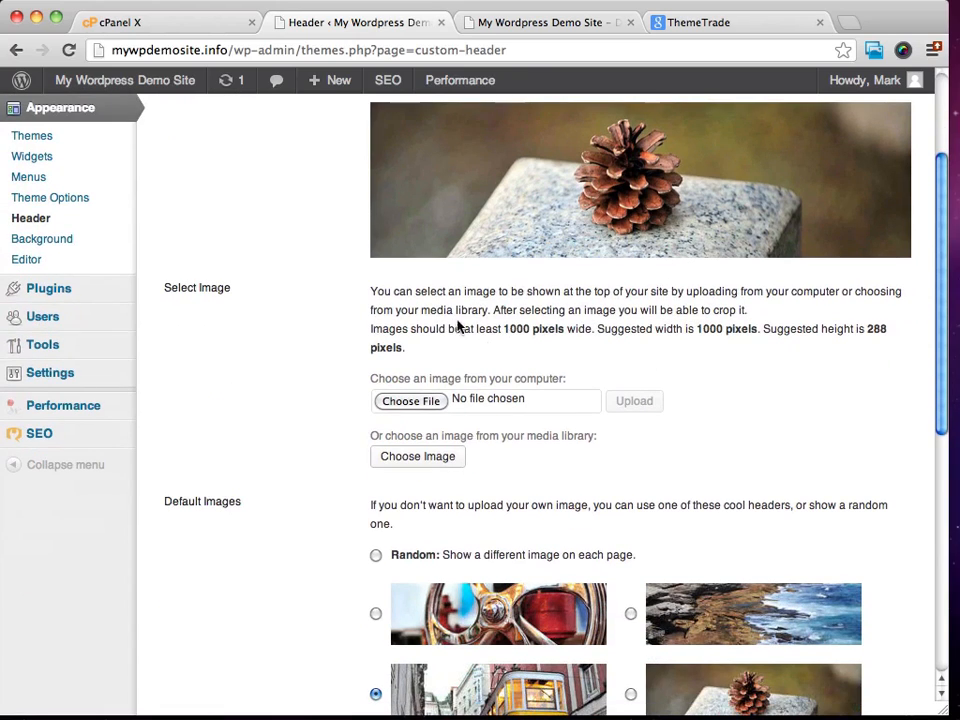
pyautogui.moveTo(503, 329); pyautogui.dragTo(588, 328)
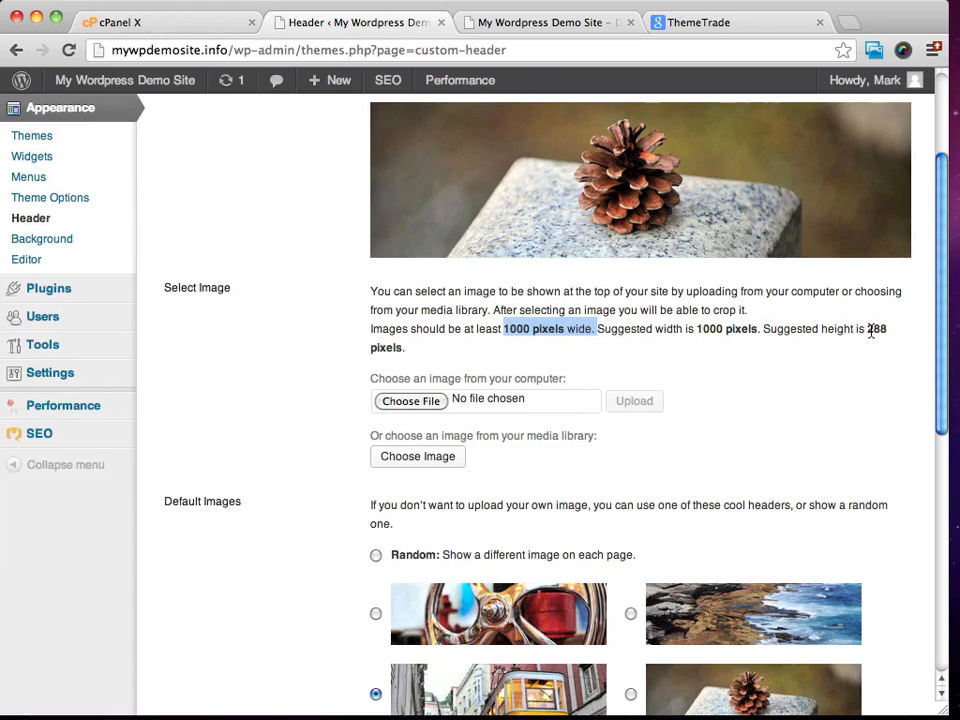
pyautogui.scroll(-1, 871, 333)
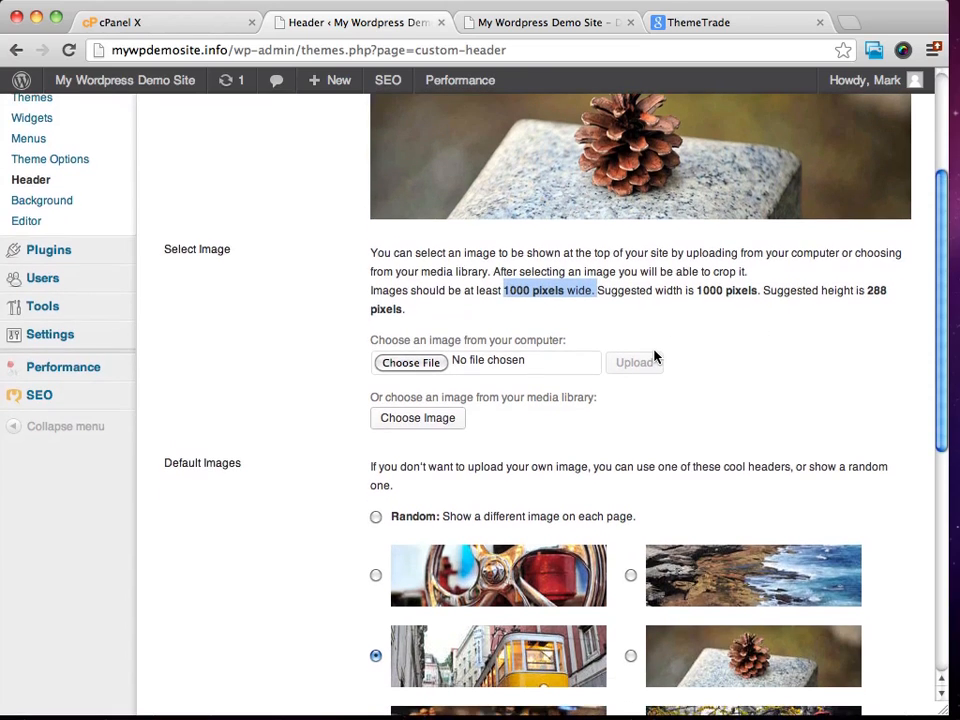
pyautogui.click(419, 367)
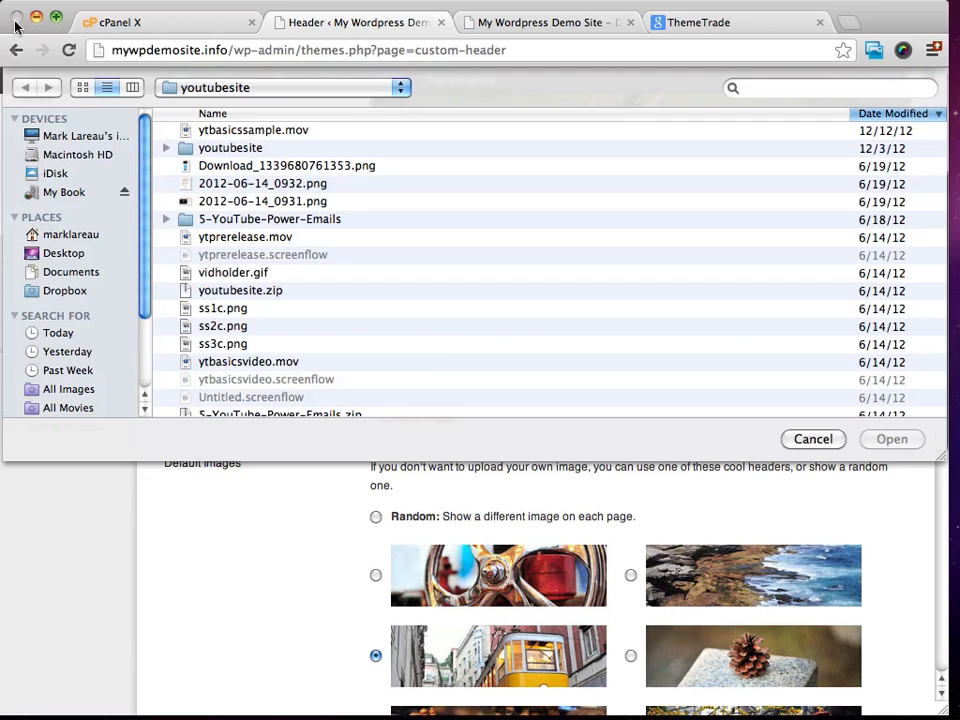
pyautogui.click(813, 441)
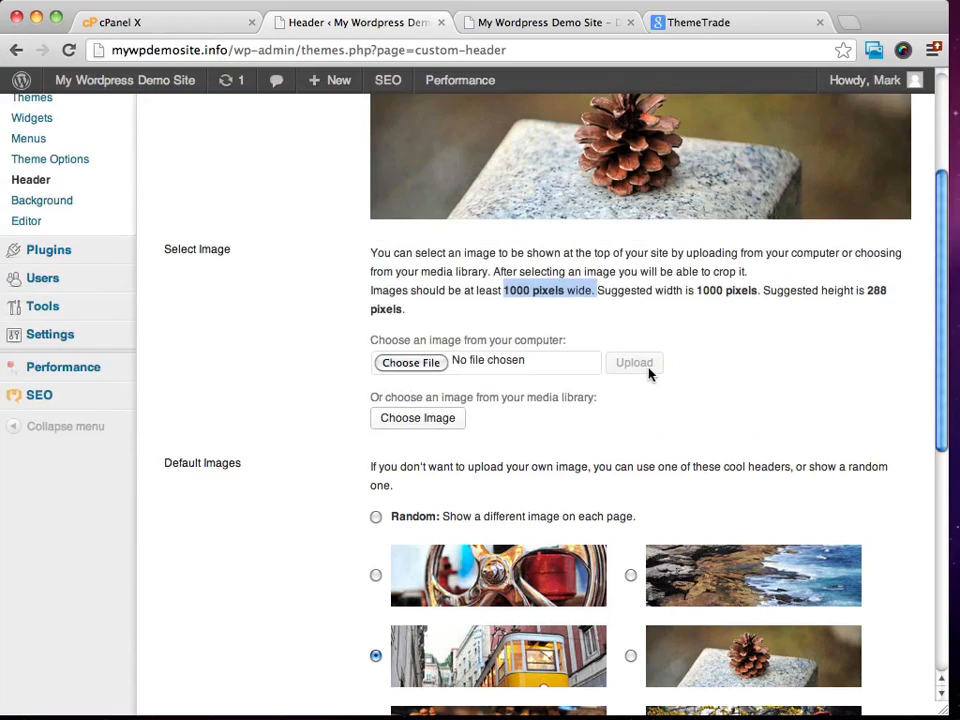
# - Select the metal wheel picture from the default header images
pyautogui.scroll(-5, 786, 373)
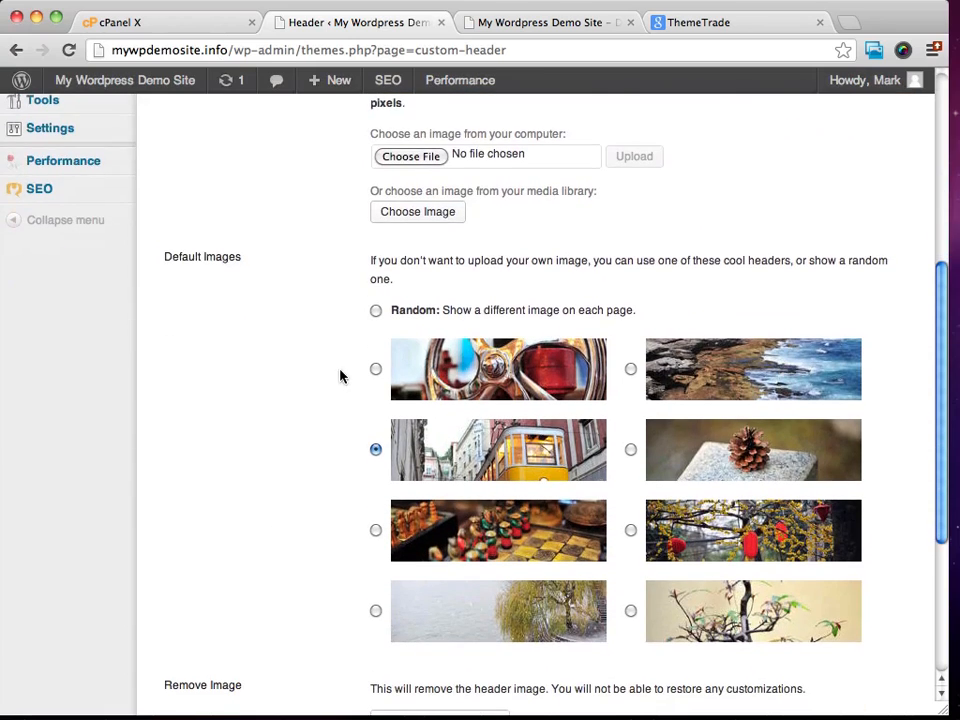
pyautogui.click(375, 369)
pyautogui.scroll(-6, 598, 274)
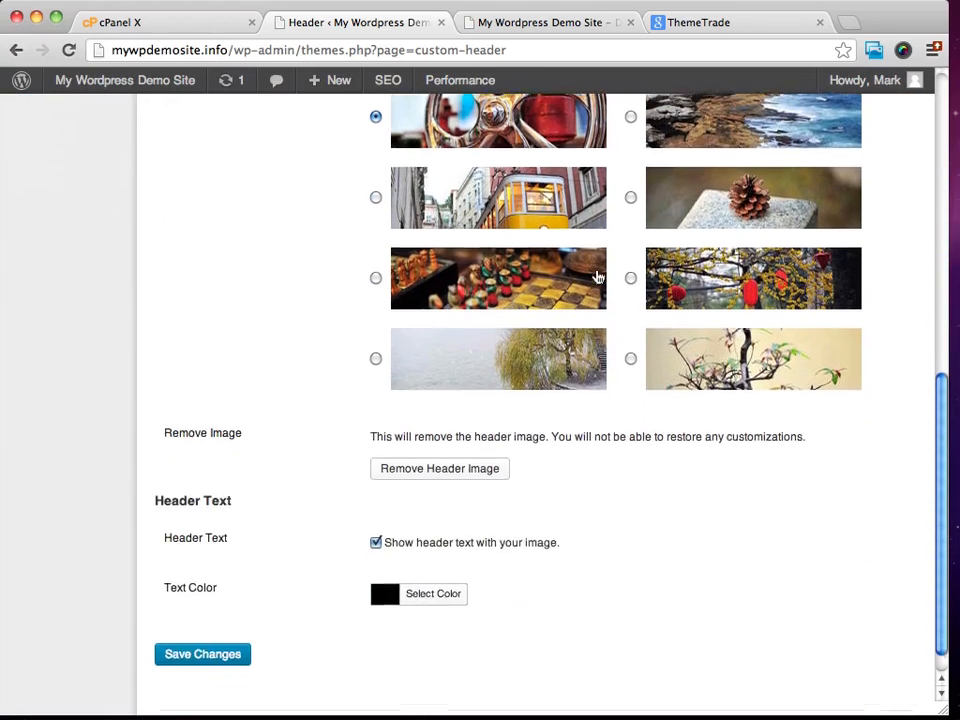
# - Remove the header image from the custom header settings
pyautogui.scroll(4, 598, 277)
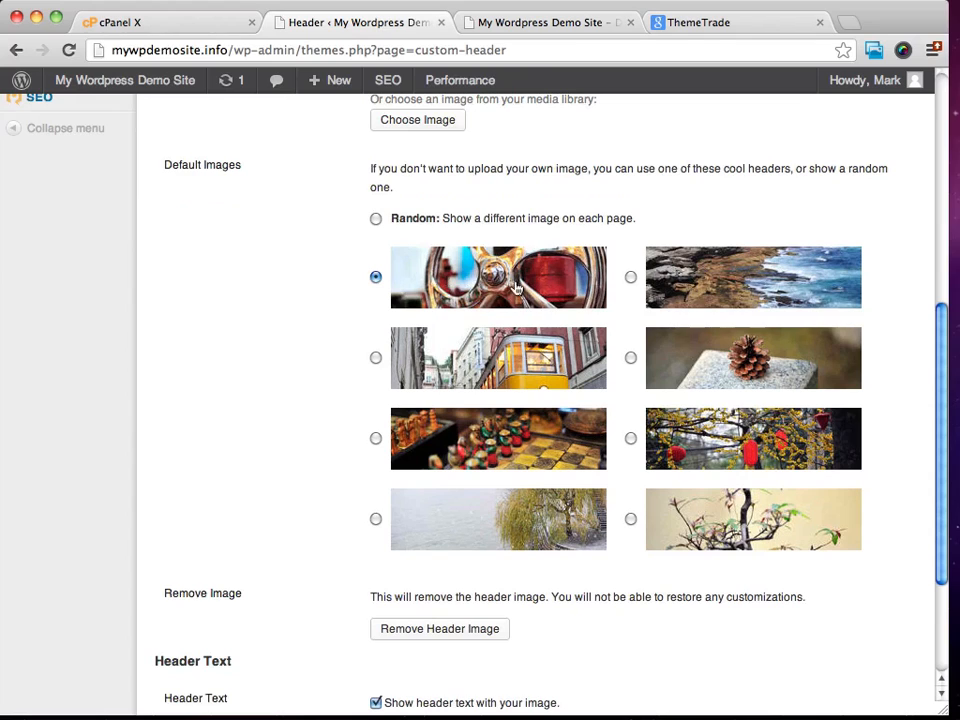
pyautogui.scroll(-5, 512, 285)
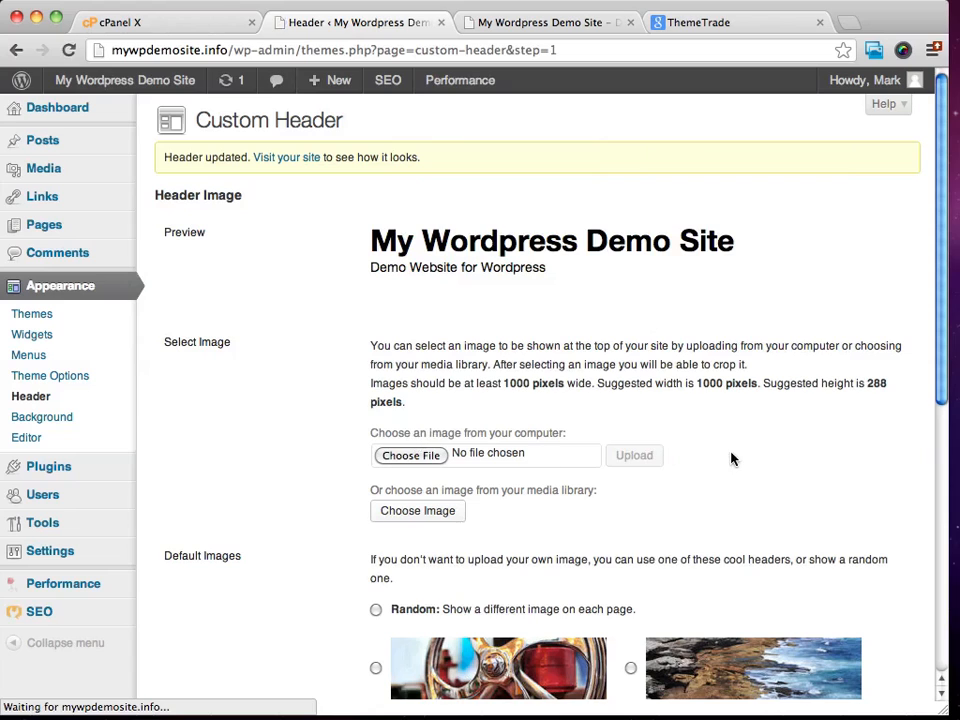
pyautogui.scroll(-5, 639, 326)
pyautogui.scroll(5, 636, 266)
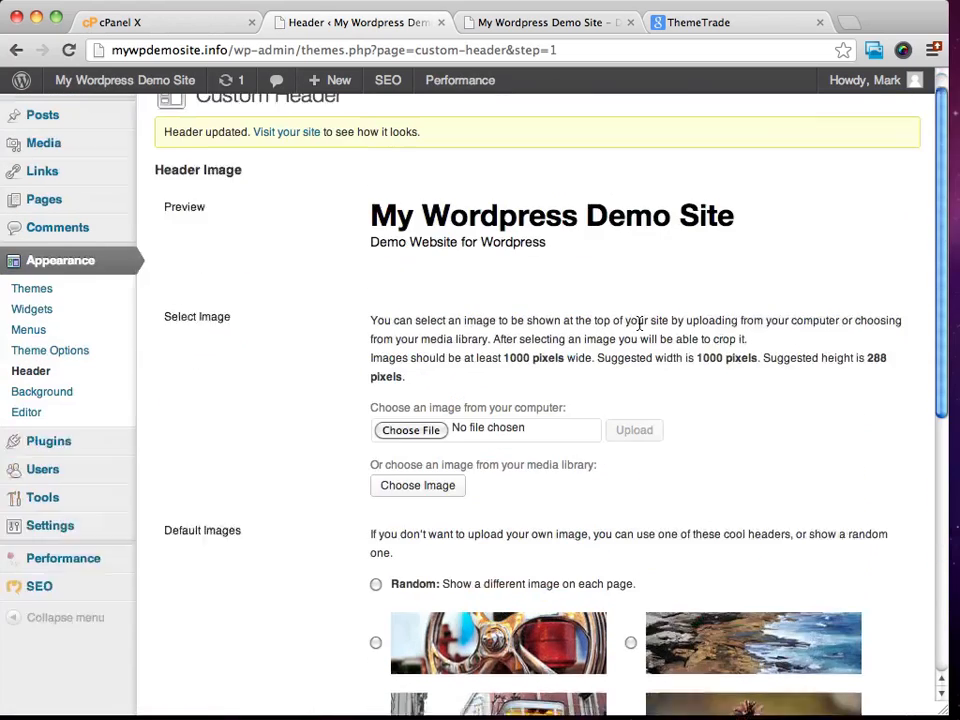
# - Reload the demo site's front page and check the header area with the image removed
pyautogui.click(574, 26)
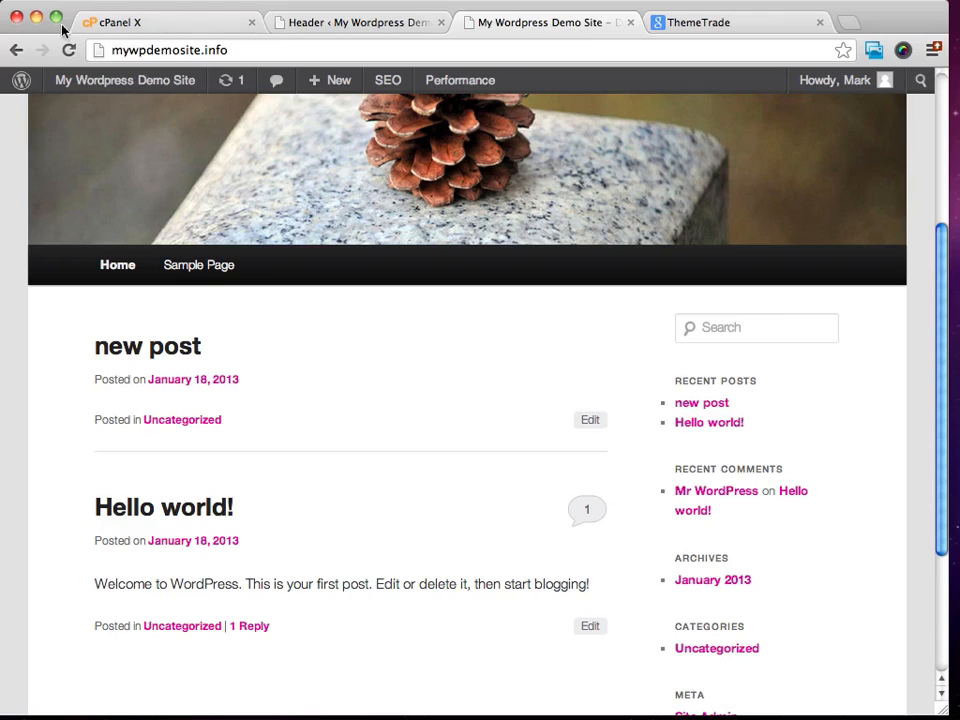
pyautogui.click(68, 50)
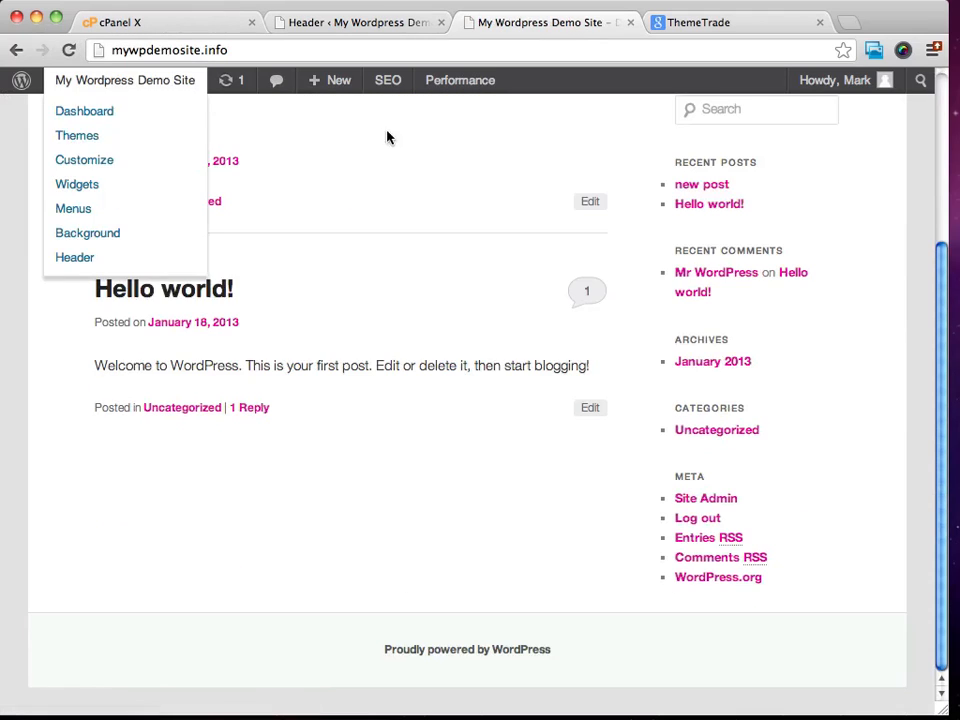
pyautogui.scroll(3, 425, 260)
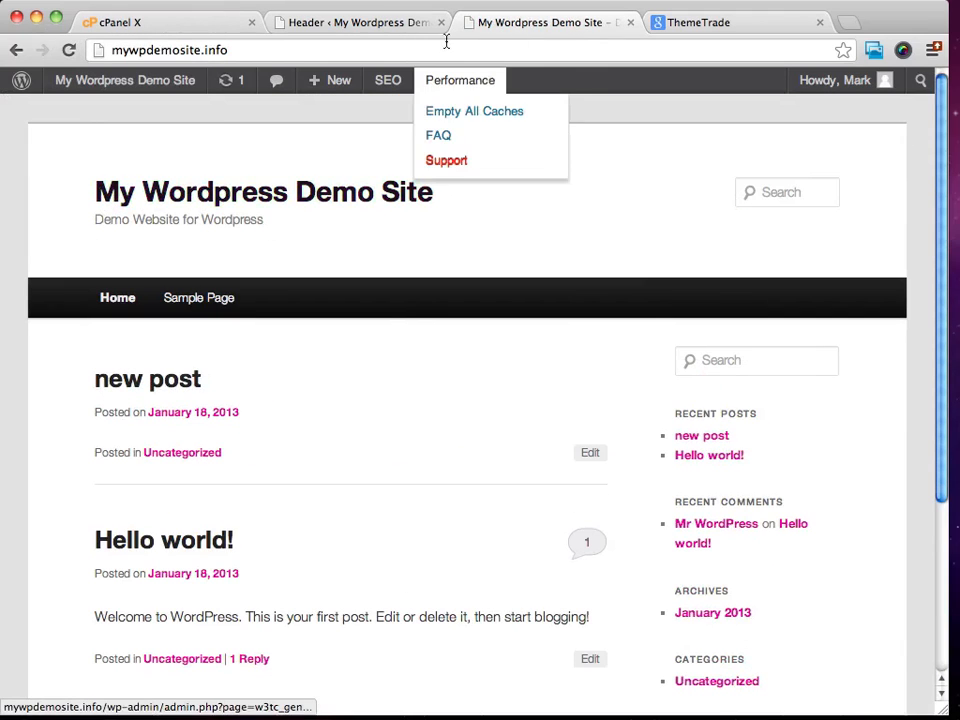
# - Turn off showing header text with the image in the custom header settings and save the changes
pyautogui.click(336, 26)
pyautogui.scroll(-10, 560, 340)
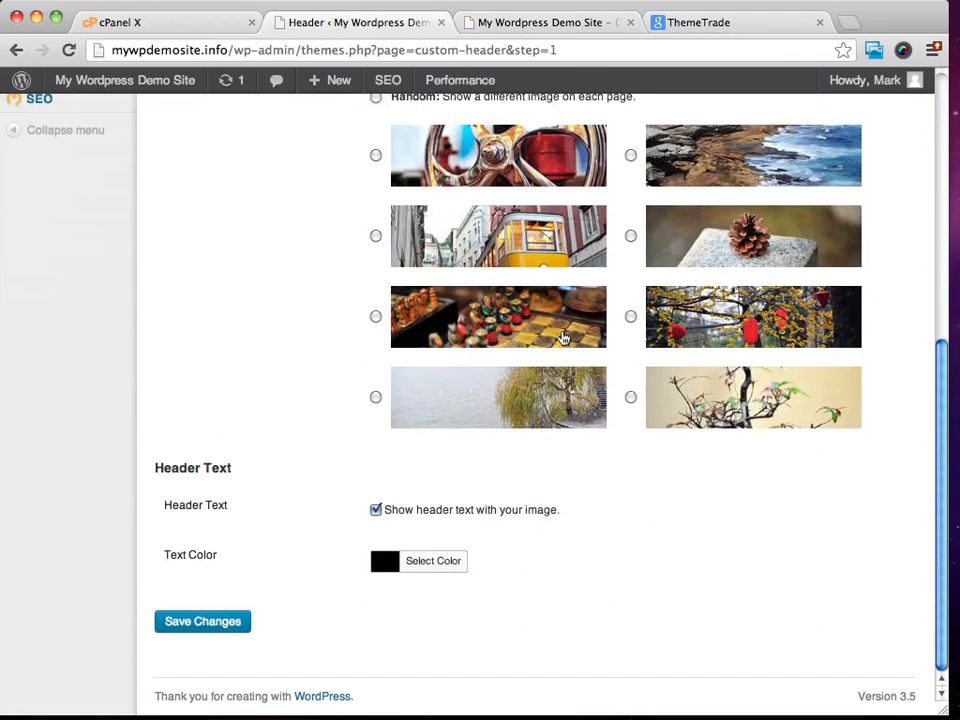
pyautogui.click(375, 511)
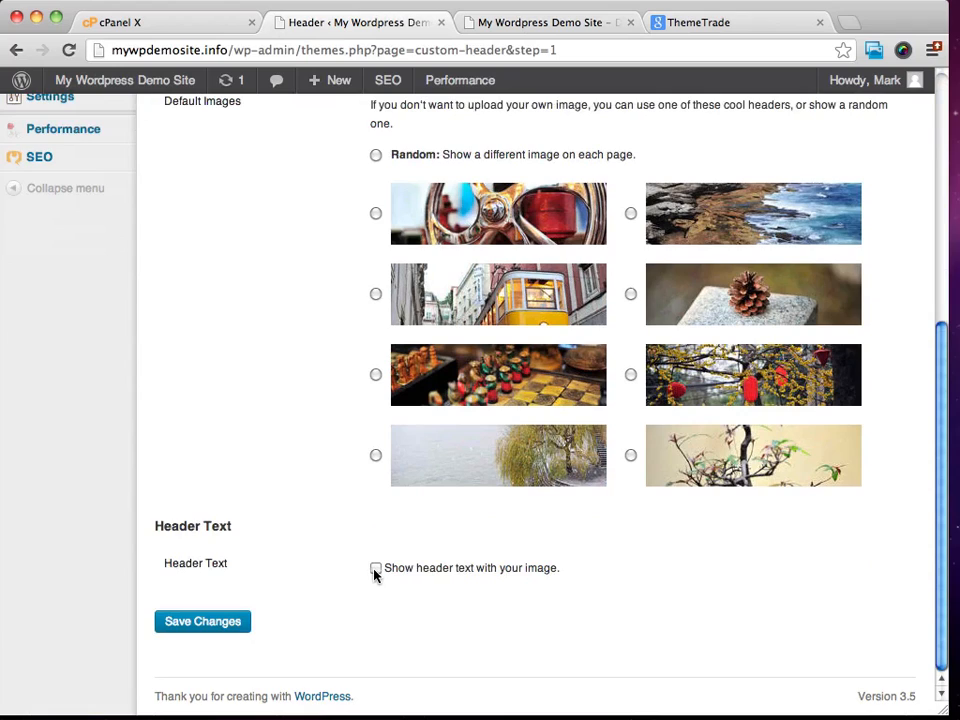
pyautogui.click(190, 622)
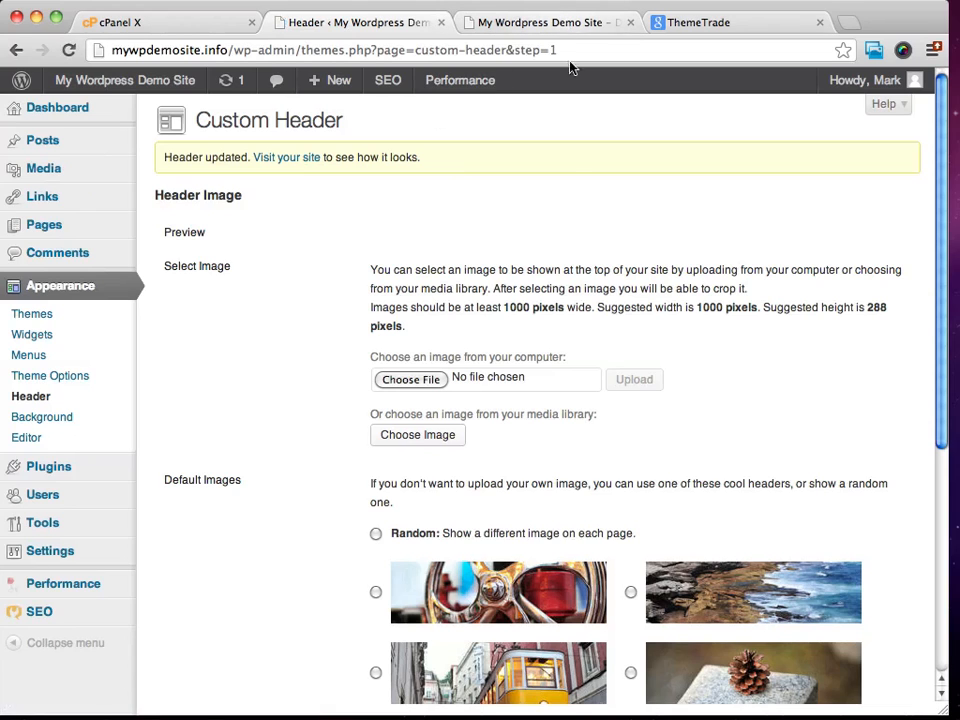
pyautogui.scroll(-5, 583, 193)
pyautogui.scroll(5, 583, 193)
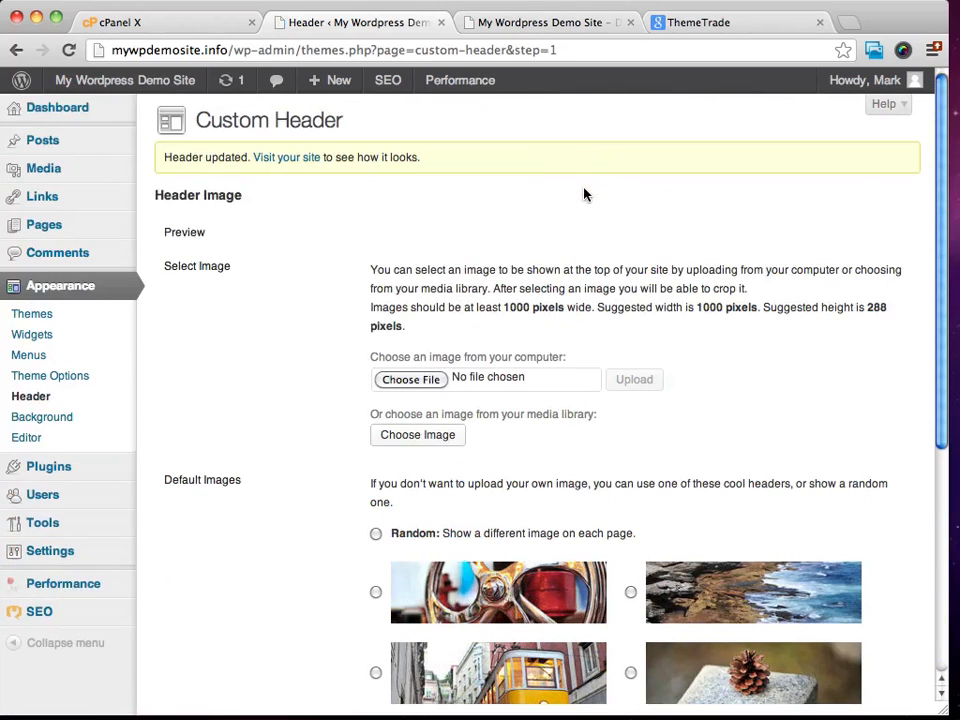
# - Reload the front page to check the header with its text turned off, and return to the custom header settings
pyautogui.click(536, 22)
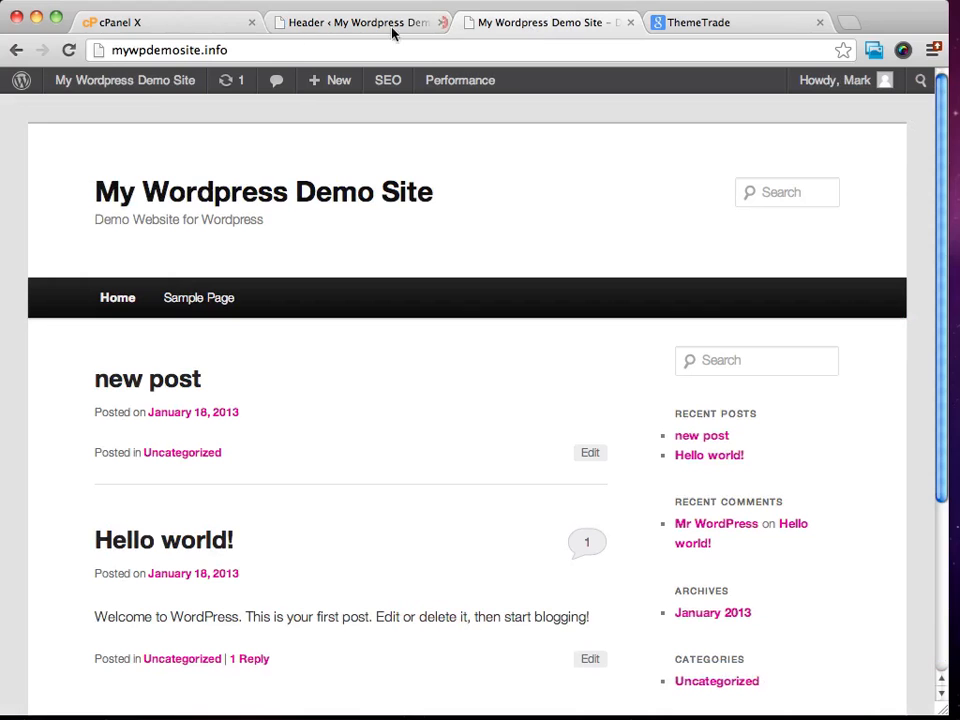
pyautogui.click(69, 50)
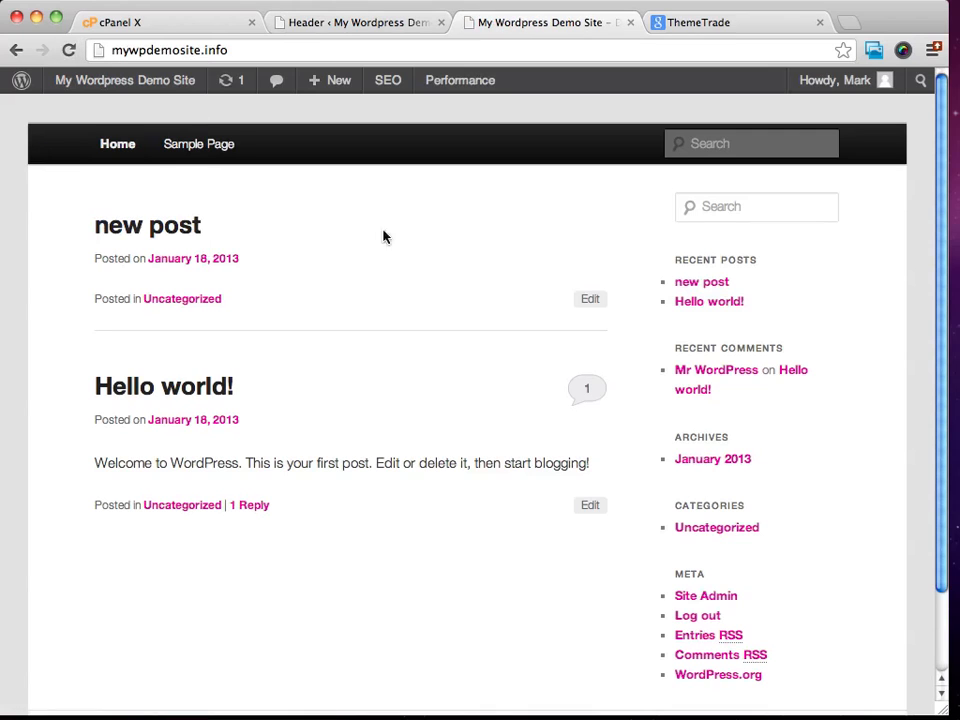
pyautogui.click(365, 22)
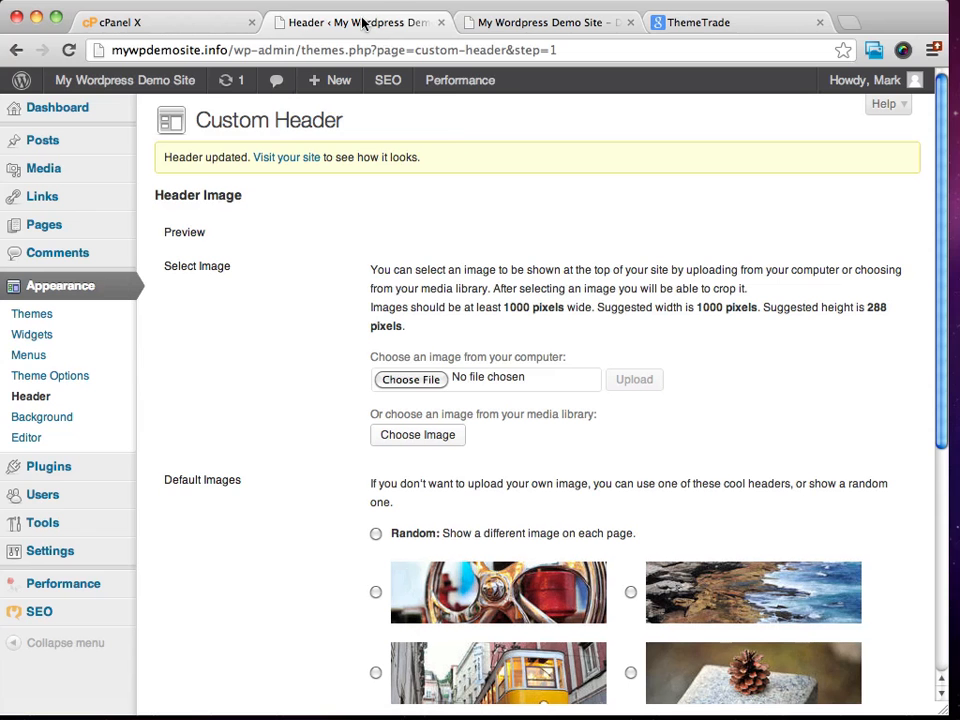
# - Turn the header text back on, select the rocky coast picture as the default header image, and save the changes
pyautogui.scroll(-5, 338, 321)
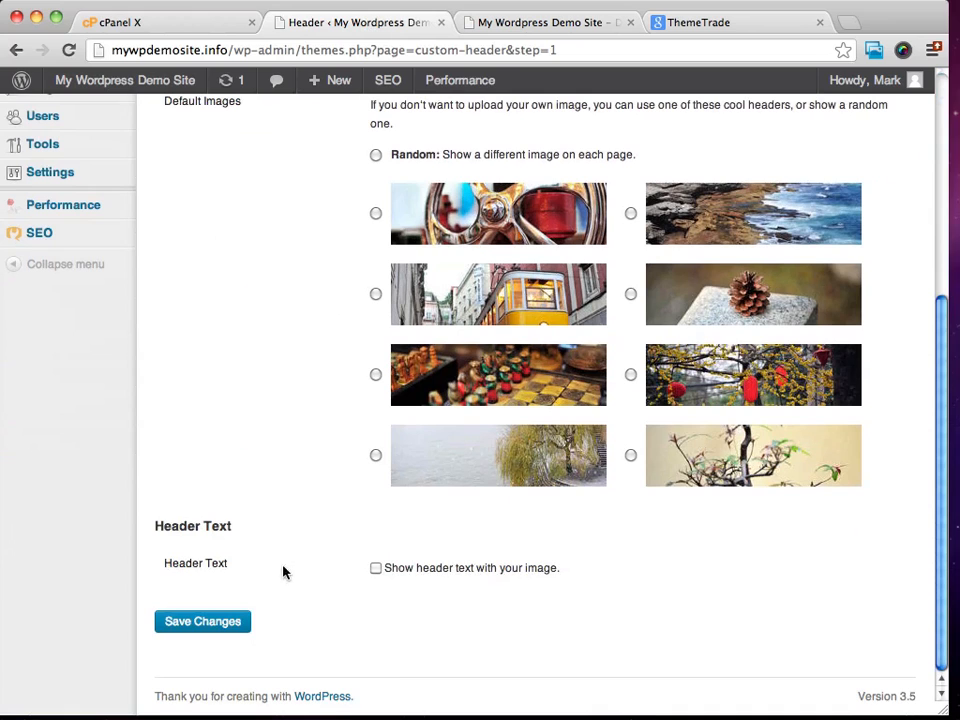
pyautogui.click(376, 568)
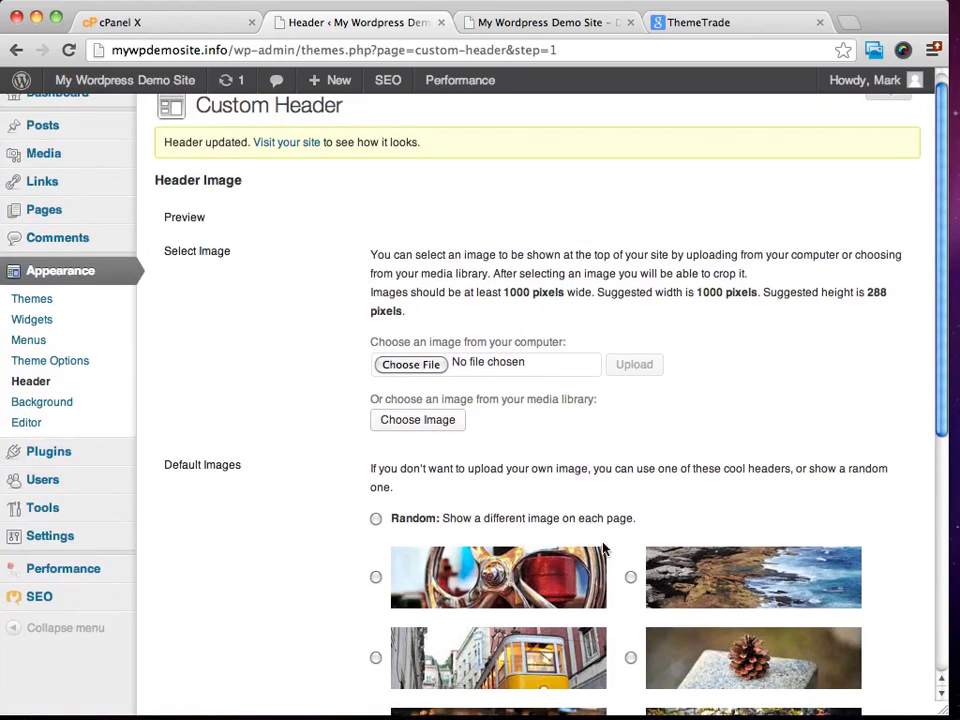
pyautogui.scroll(-4, 628, 320)
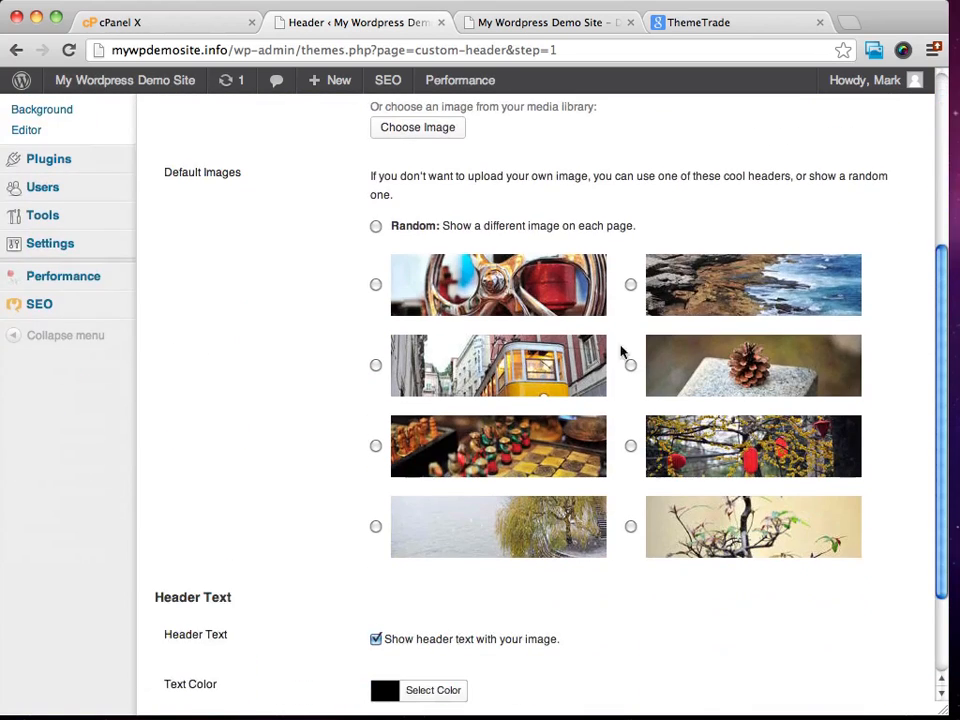
pyautogui.click(630, 285)
pyautogui.scroll(-3, 323, 248)
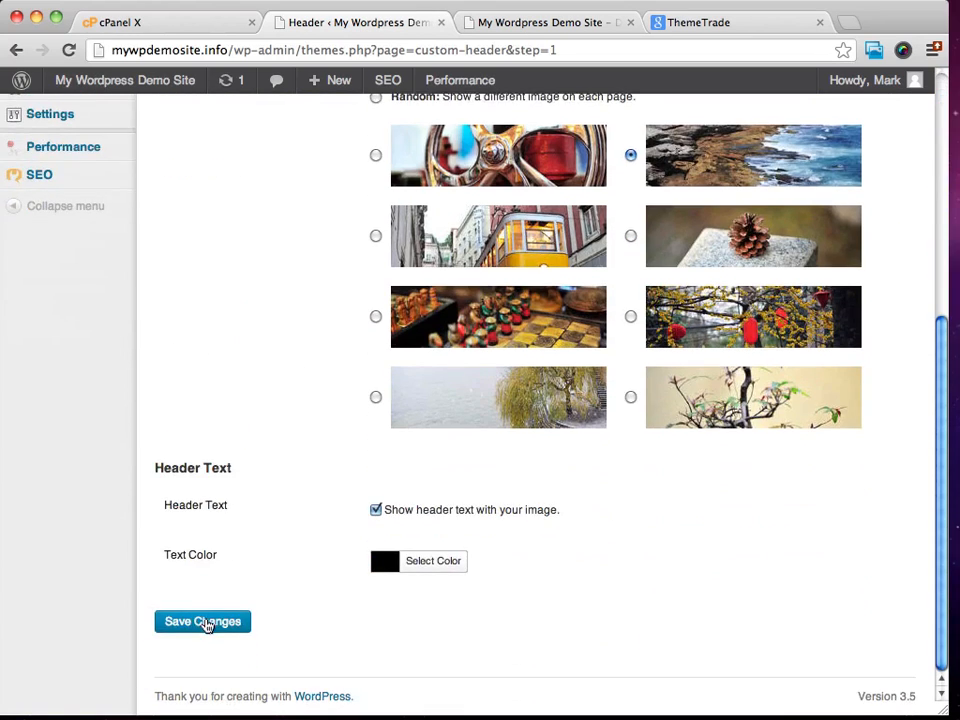
pyautogui.click(205, 622)
# - Reload the front page and check the site title and rocky coast header image above the posts
pyautogui.click(549, 24)
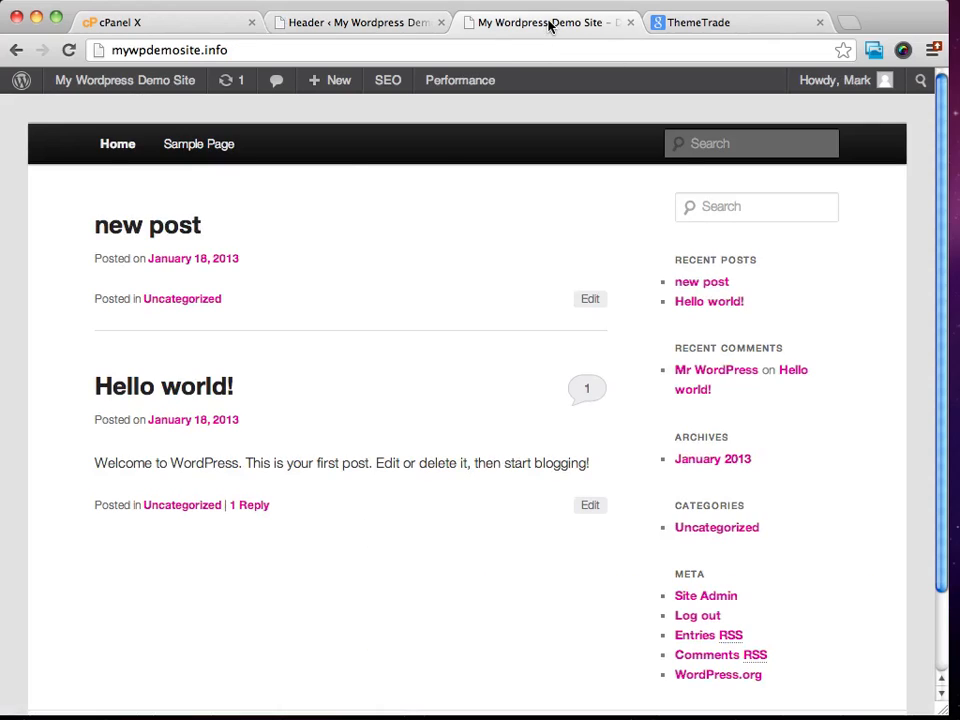
pyautogui.click(69, 50)
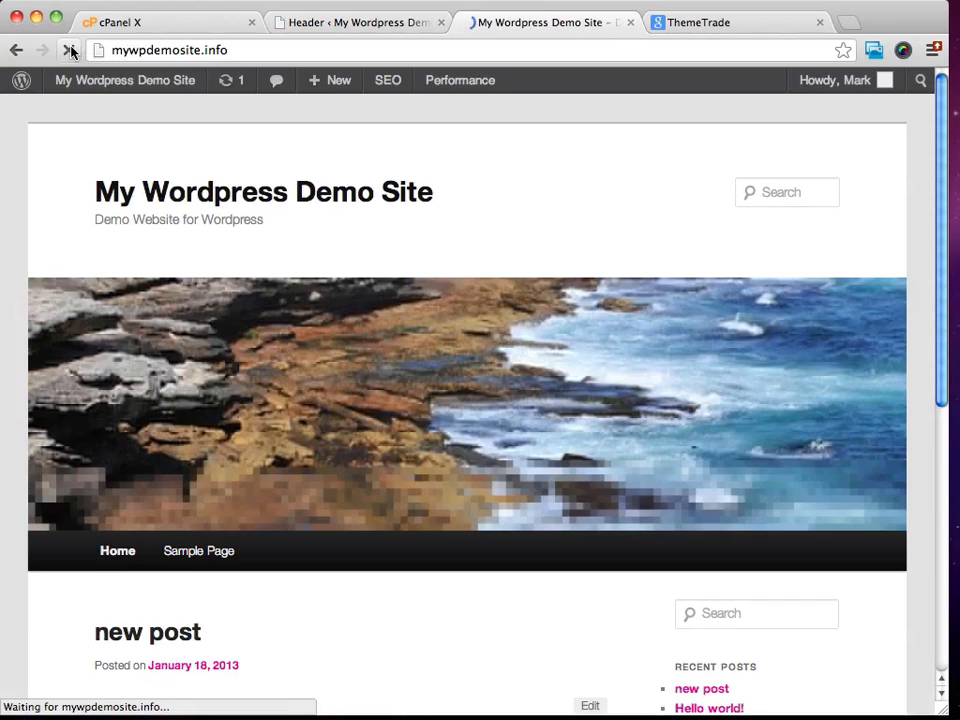
pyautogui.scroll(-3, 619, 209)
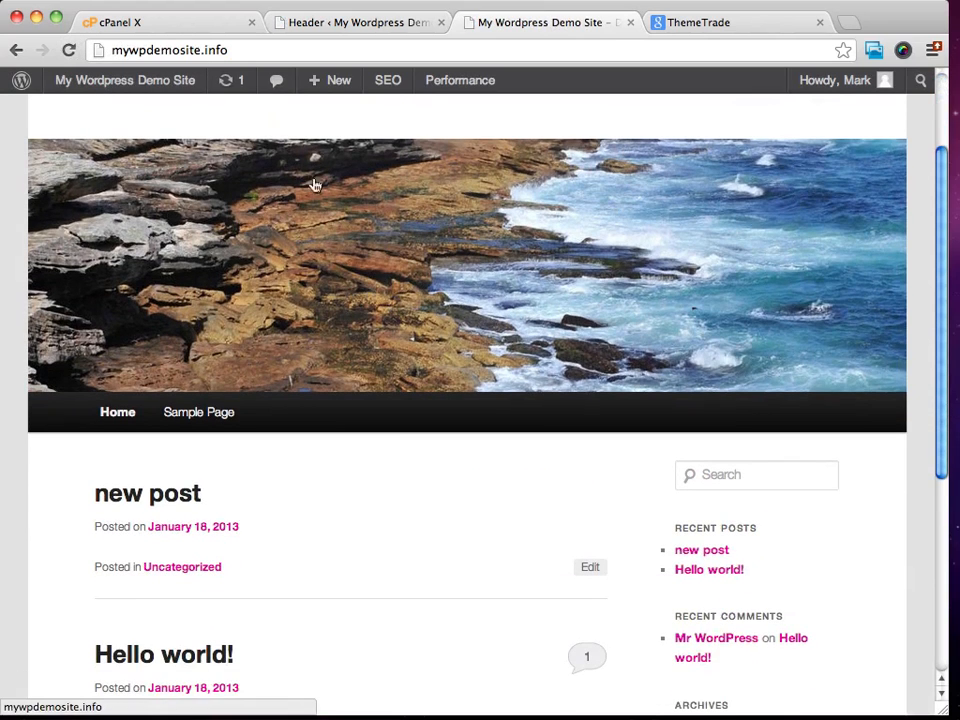
pyautogui.scroll(3, 225, 294)
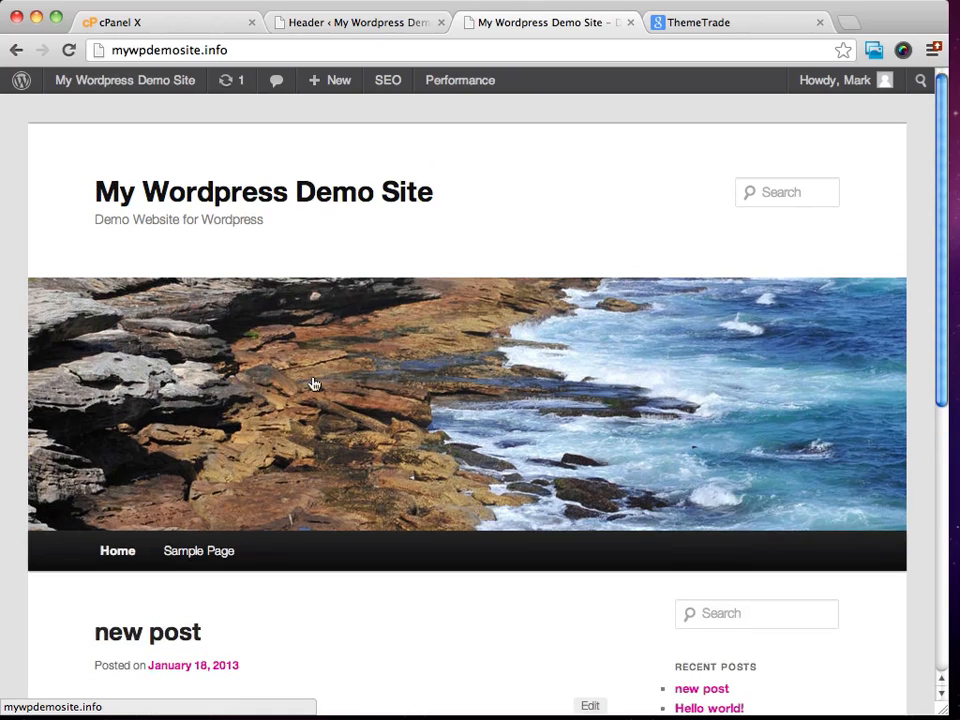
pyautogui.scroll(-3, 300, 469)
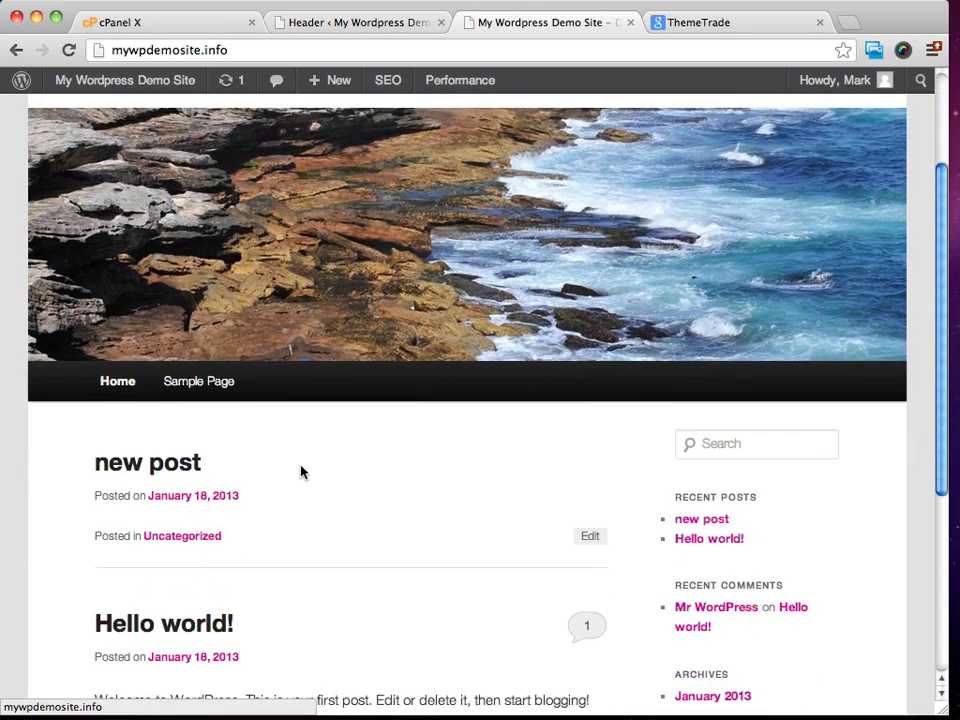
# - View the header image on the "new post" post and on Sample Page, and return to the custom header settings
pyautogui.click(170, 468)
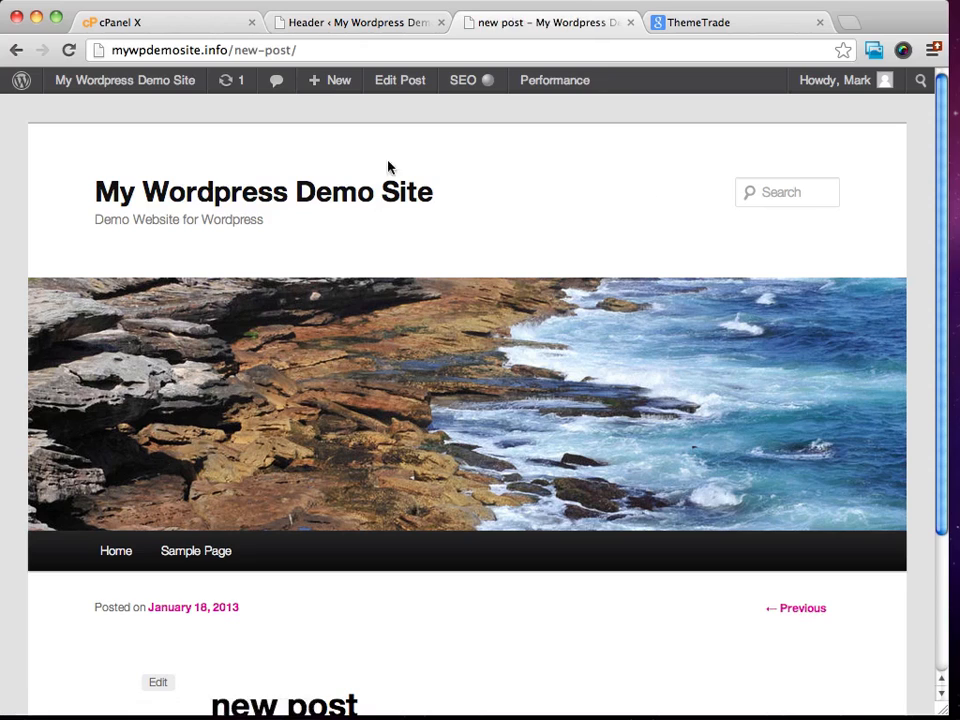
pyautogui.scroll(-3, 296, 166)
pyautogui.press('BackSpace')
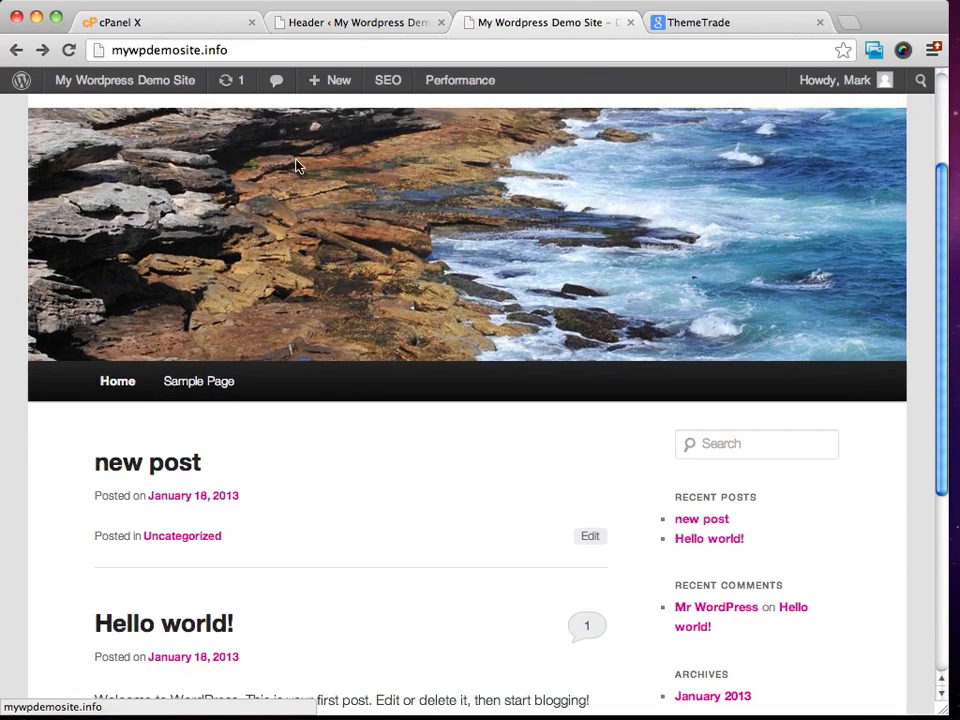
pyautogui.click(201, 387)
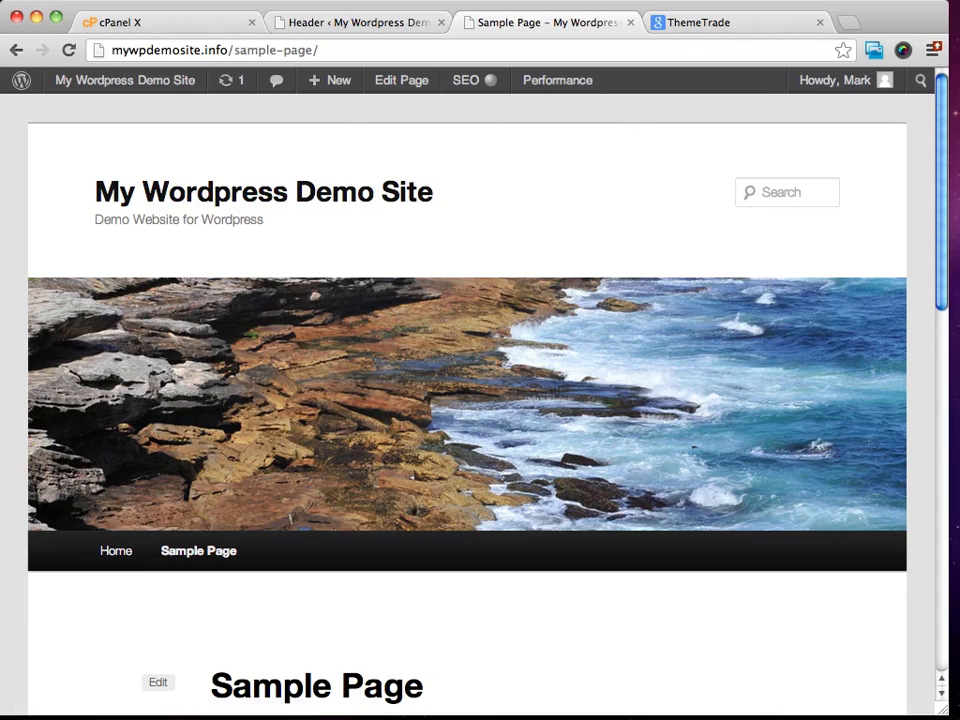
pyautogui.click(386, 24)
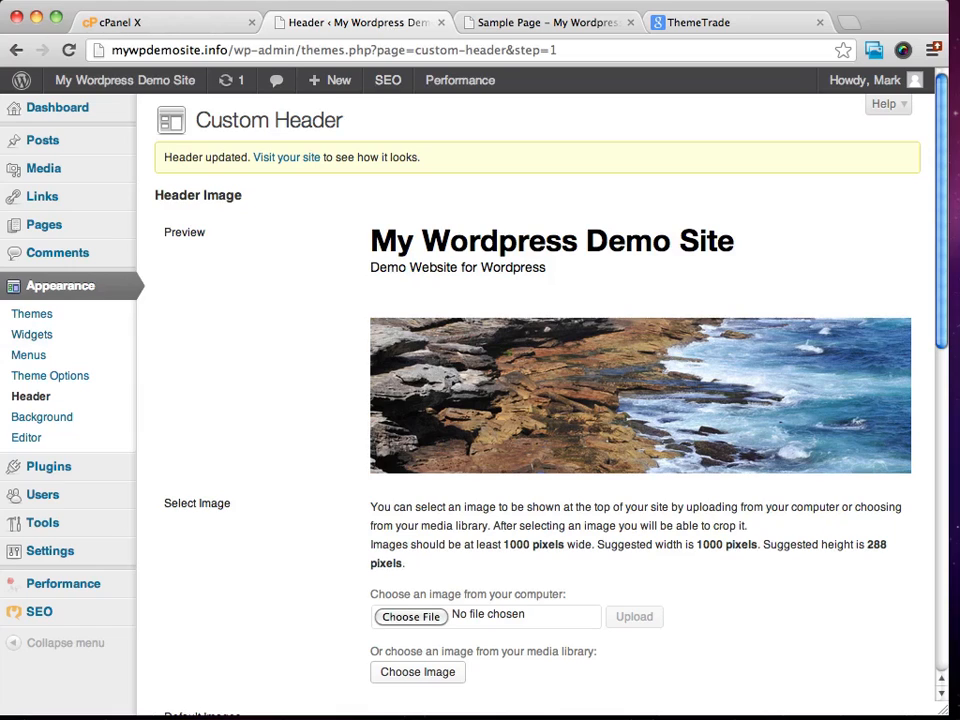
# - Set the site's custom background color to the purple swatch, #8224e3, and save the changes
pyautogui.click(42, 417)
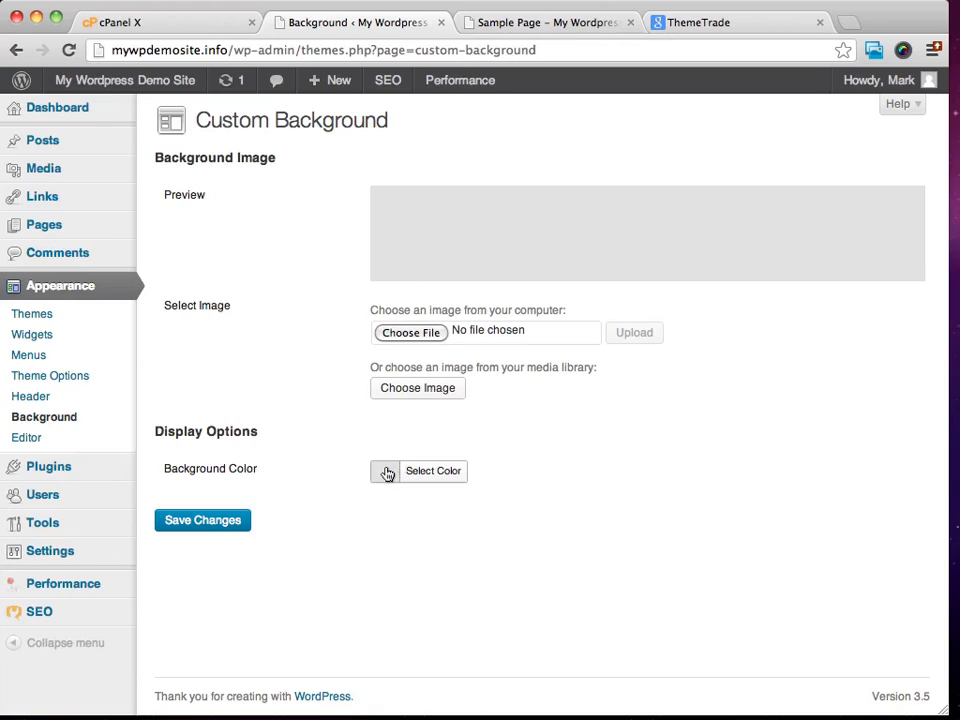
pyautogui.click(558, 22)
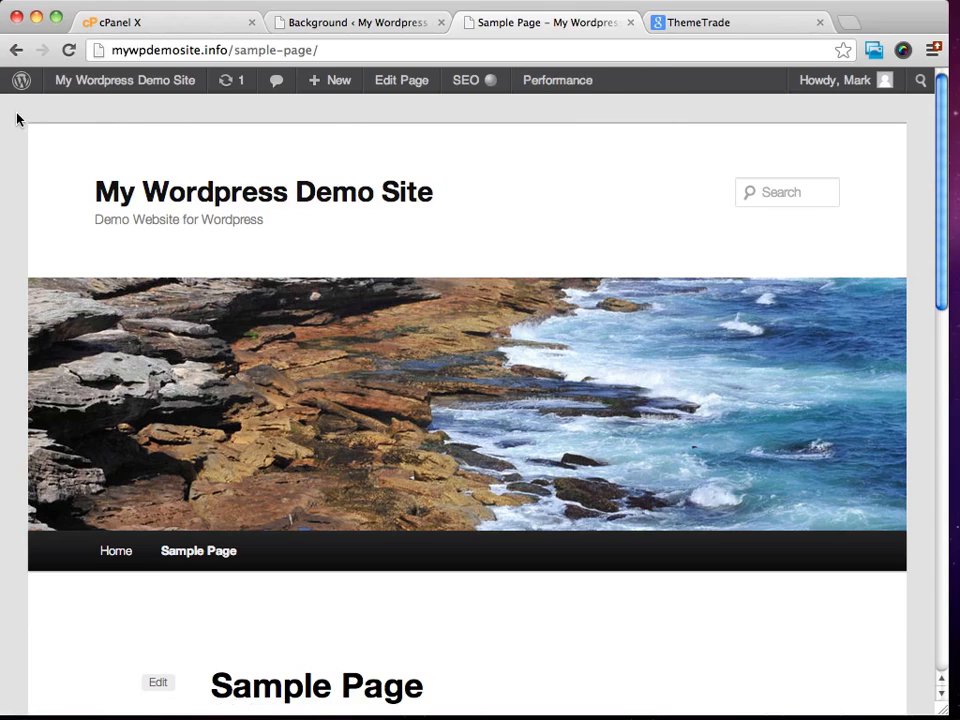
pyautogui.click(358, 22)
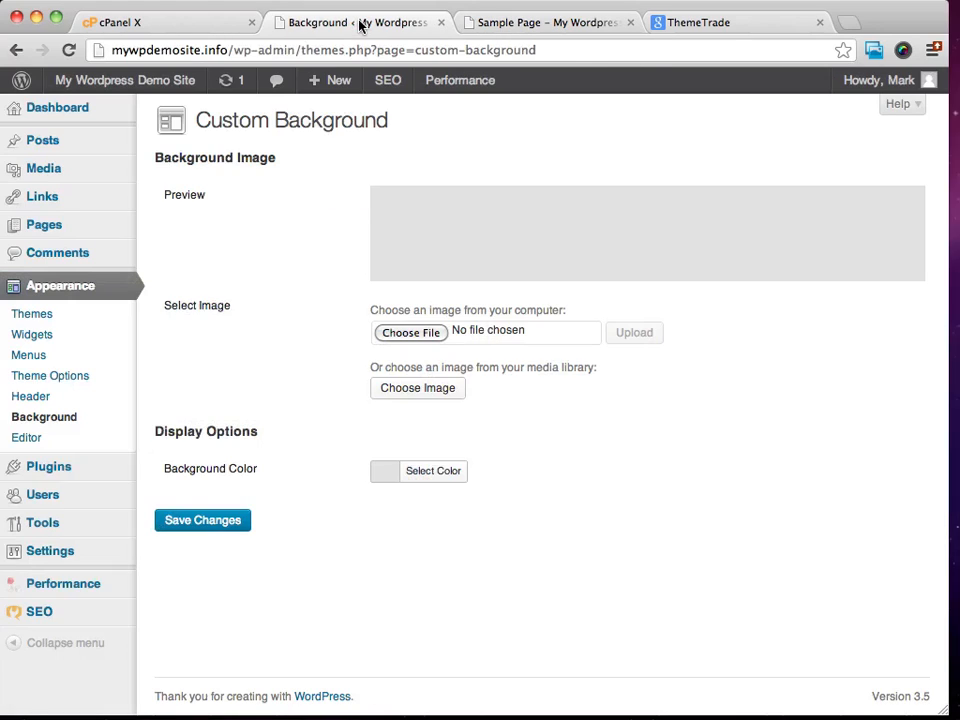
pyautogui.click(390, 474)
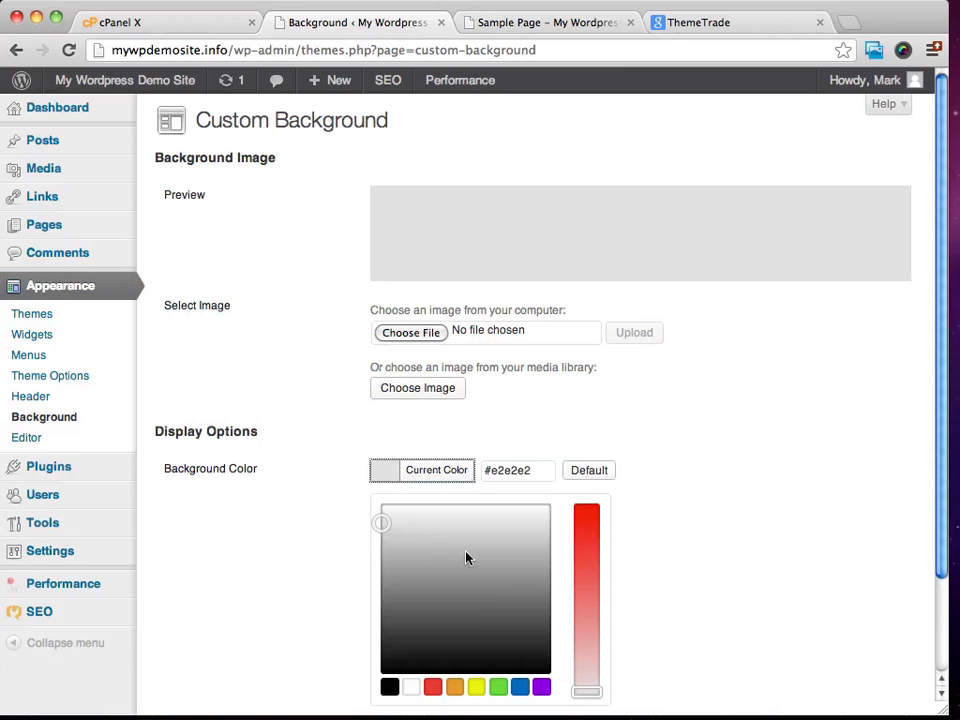
pyautogui.click(541, 686)
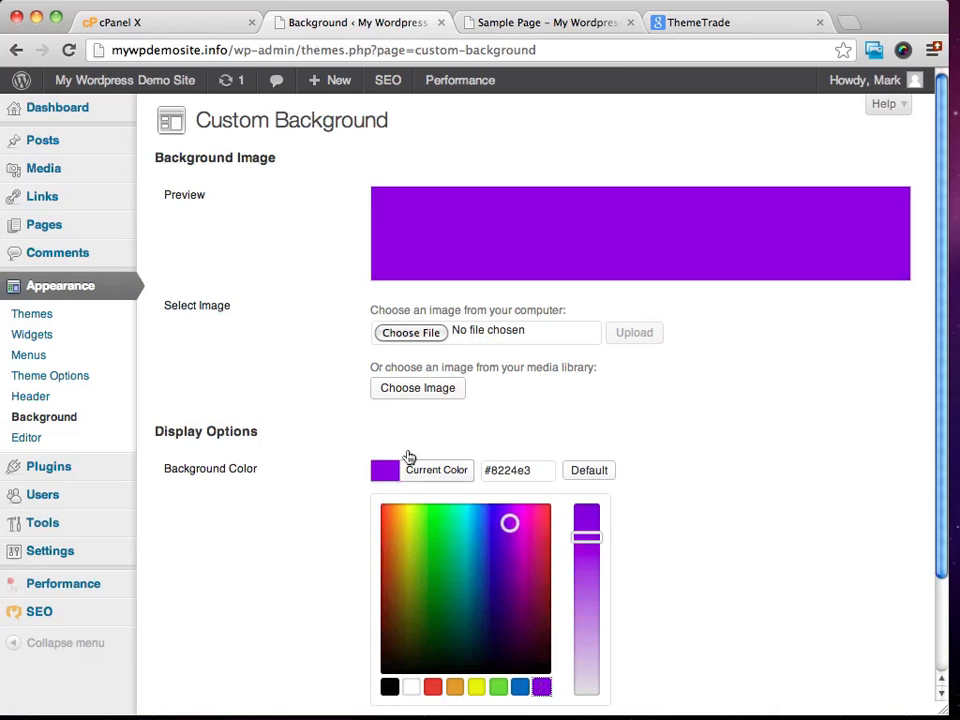
pyautogui.click(766, 404)
pyautogui.click(191, 524)
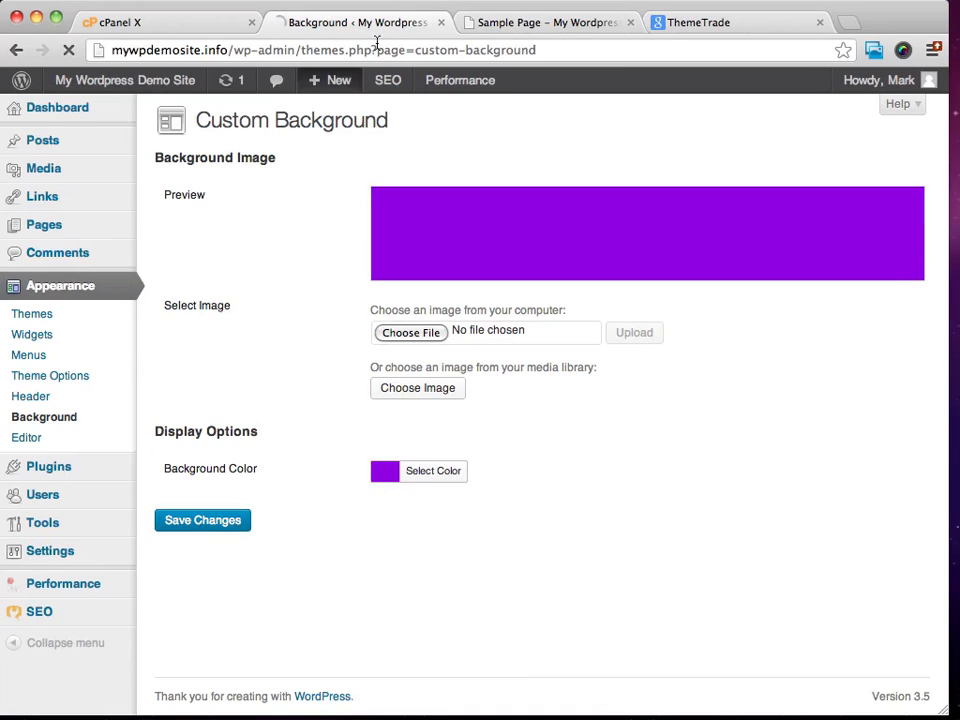
# - Reload Sample Page to check the page background, open the Home page, and return to the custom background settings
pyautogui.click(533, 24)
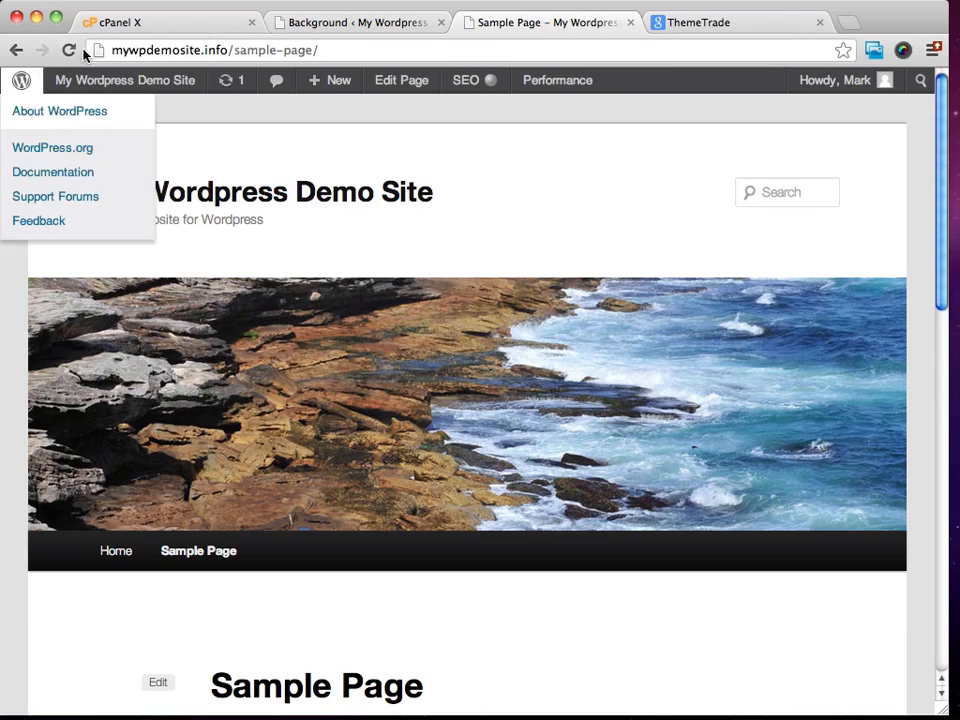
pyautogui.click(68, 49)
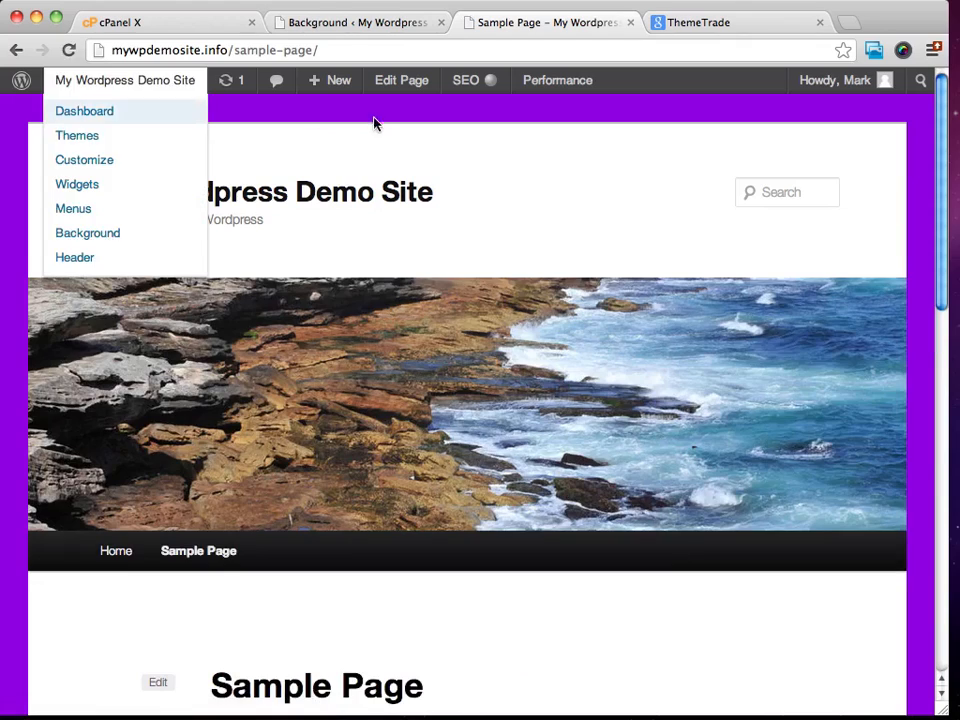
pyautogui.scroll(-10, 647, 227)
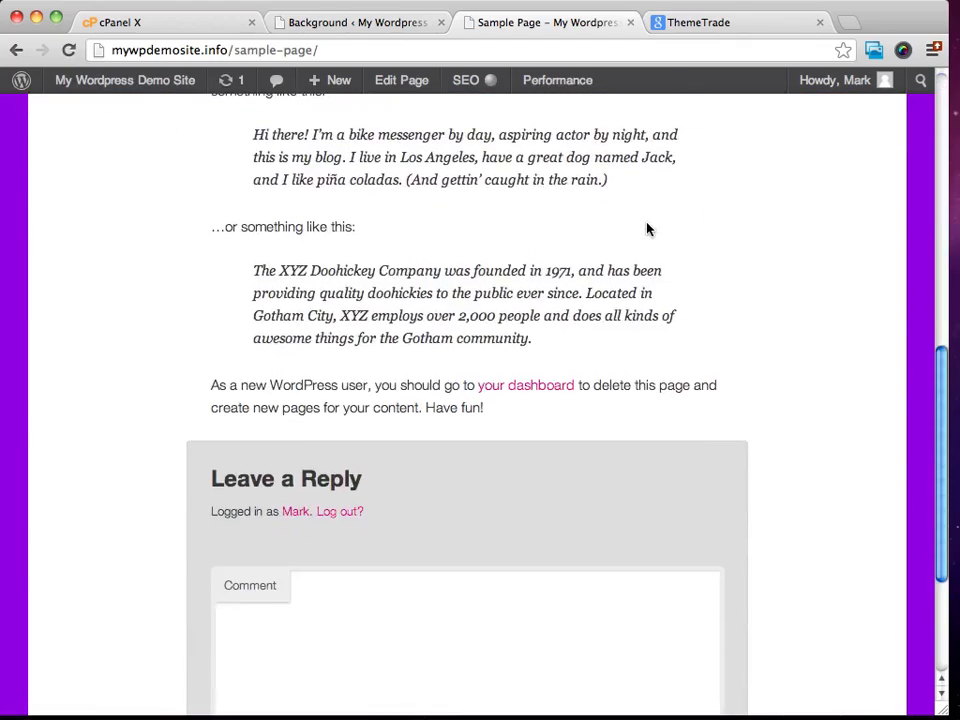
pyautogui.scroll(10, 647, 229)
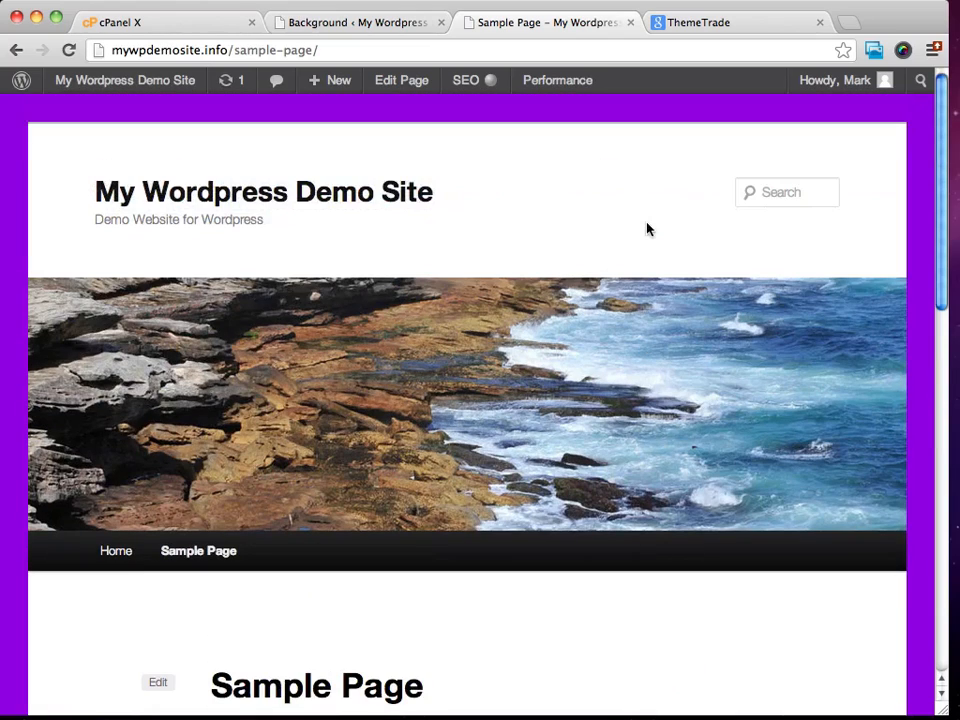
pyautogui.click(113, 553)
pyautogui.click(367, 25)
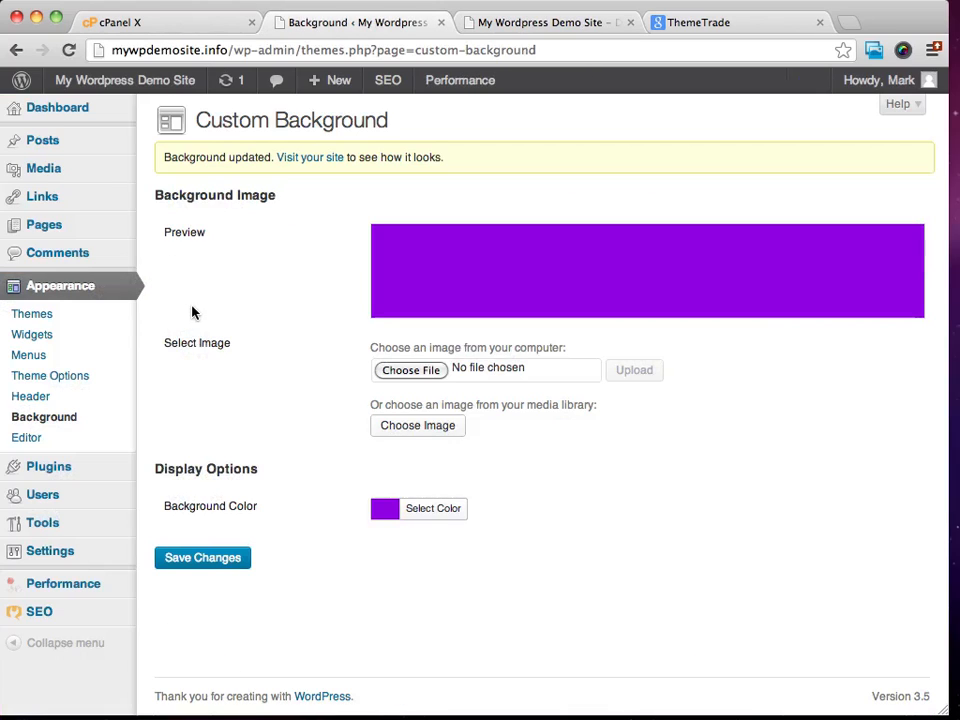
# - Open the Widgets settings and examine the sidebar and footer areas, expanding and collapsing Showcase Sidebar
pyautogui.click(31, 337)
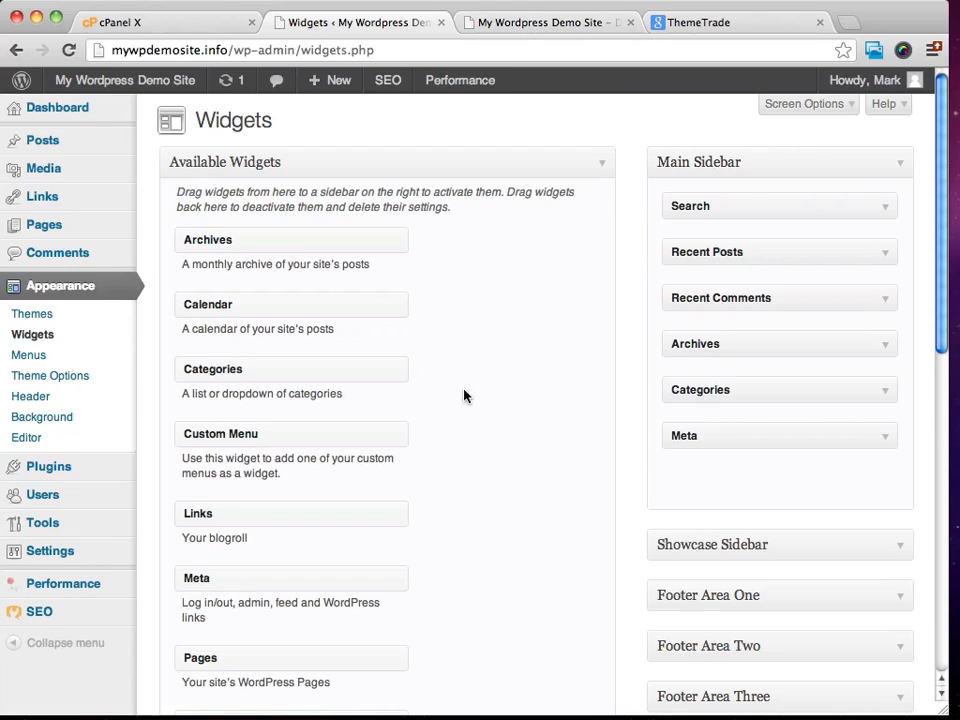
pyautogui.scroll(-2, 500, 280)
pyautogui.scroll(-3, 500, 280)
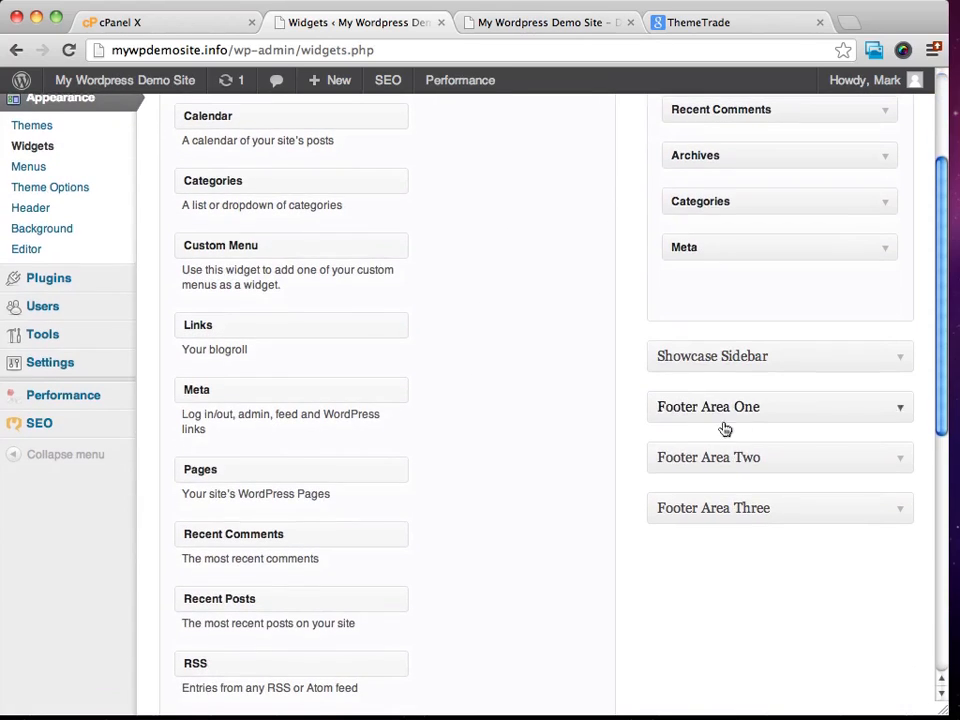
pyautogui.click(804, 362)
pyautogui.click(804, 357)
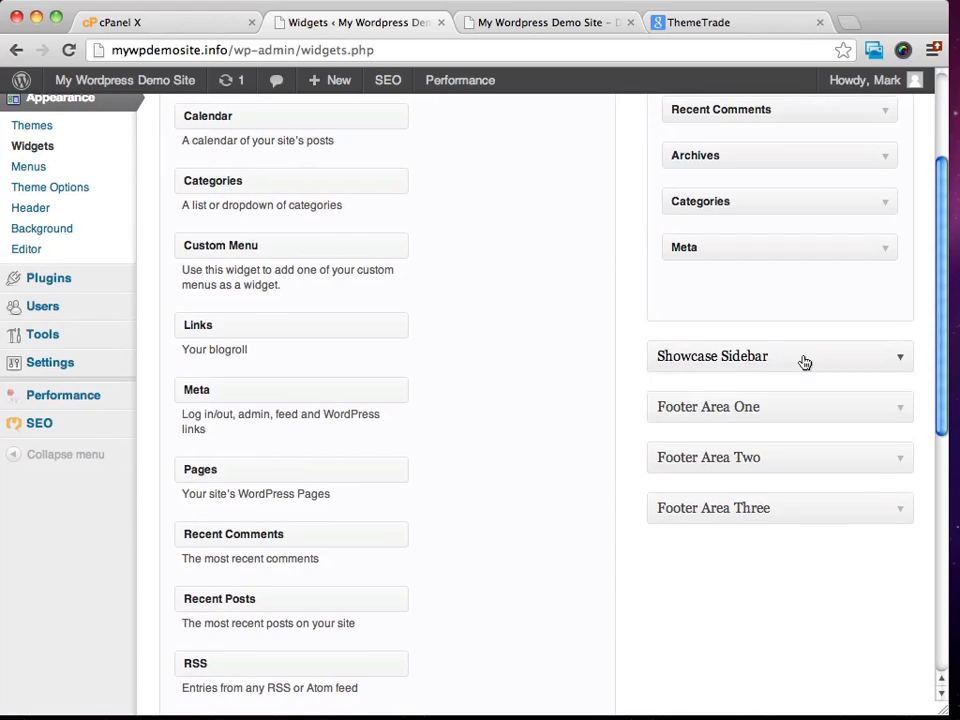
# - Compare the Main Sidebar widgets with the sidebar on the live front page, and return to the Widgets settings
pyautogui.click(525, 21)
pyautogui.scroll(-10, 640, 330)
pyautogui.scroll(3, 646, 368)
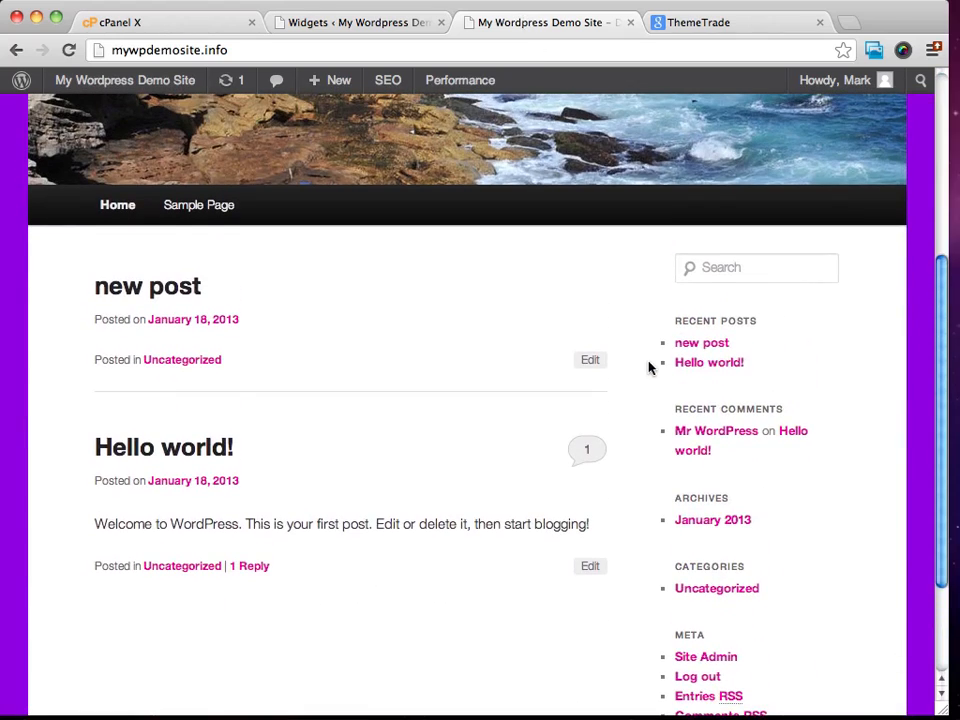
pyautogui.scroll(-3, 682, 312)
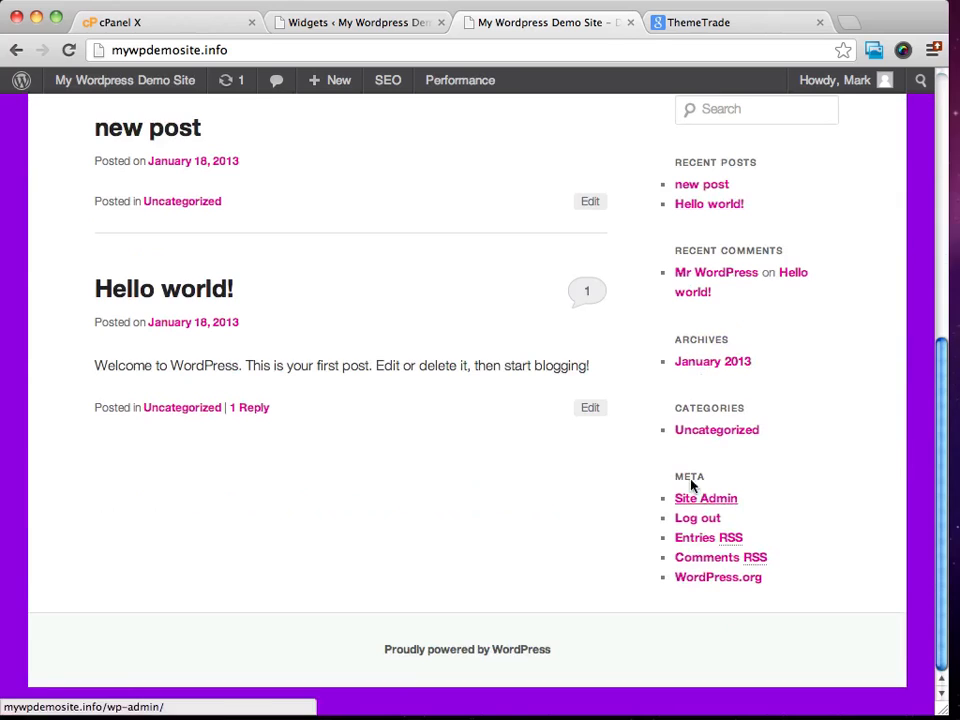
pyautogui.click(325, 23)
pyautogui.scroll(2, 560, 460)
pyautogui.scroll(1, 554, 458)
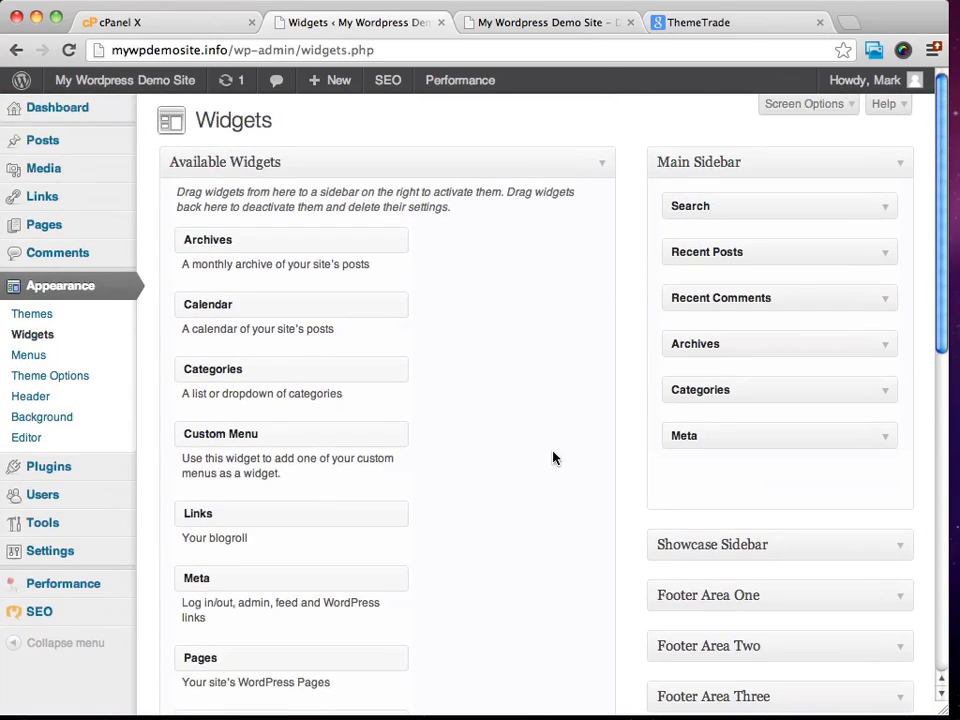
# - Remove the Meta, Search, Recent Comments, Archives and Categories widgets from the Main Sidebar, leaving only Recent Posts
pyautogui.click(886, 440)
pyautogui.click(886, 440)
pyautogui.moveTo(780, 434); pyautogui.dragTo(454, 446)
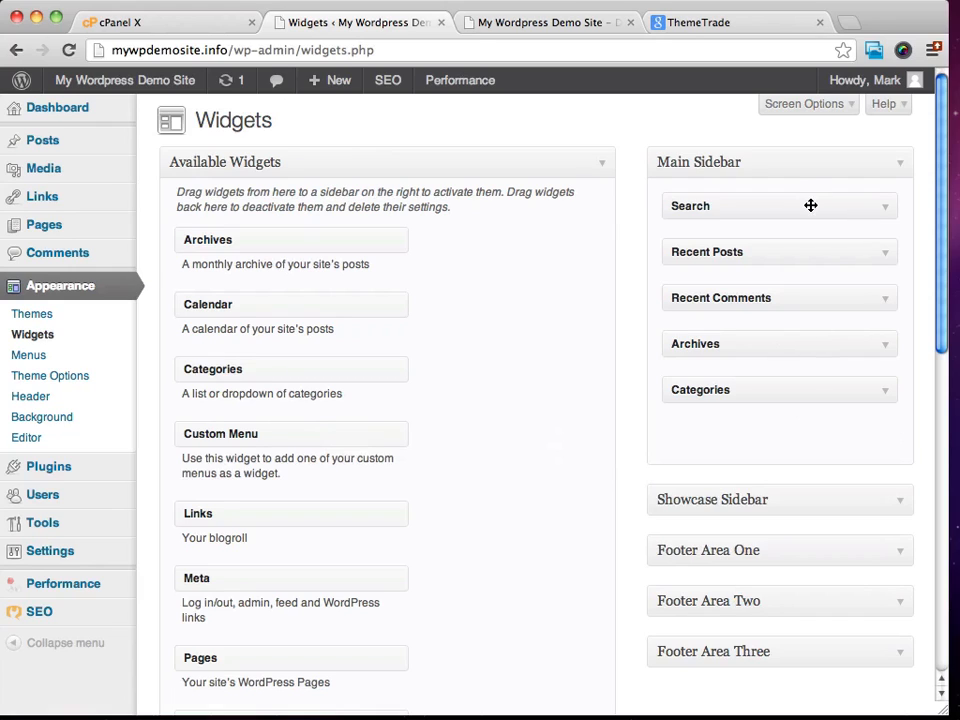
pyautogui.moveTo(810, 205); pyautogui.dragTo(381, 332)
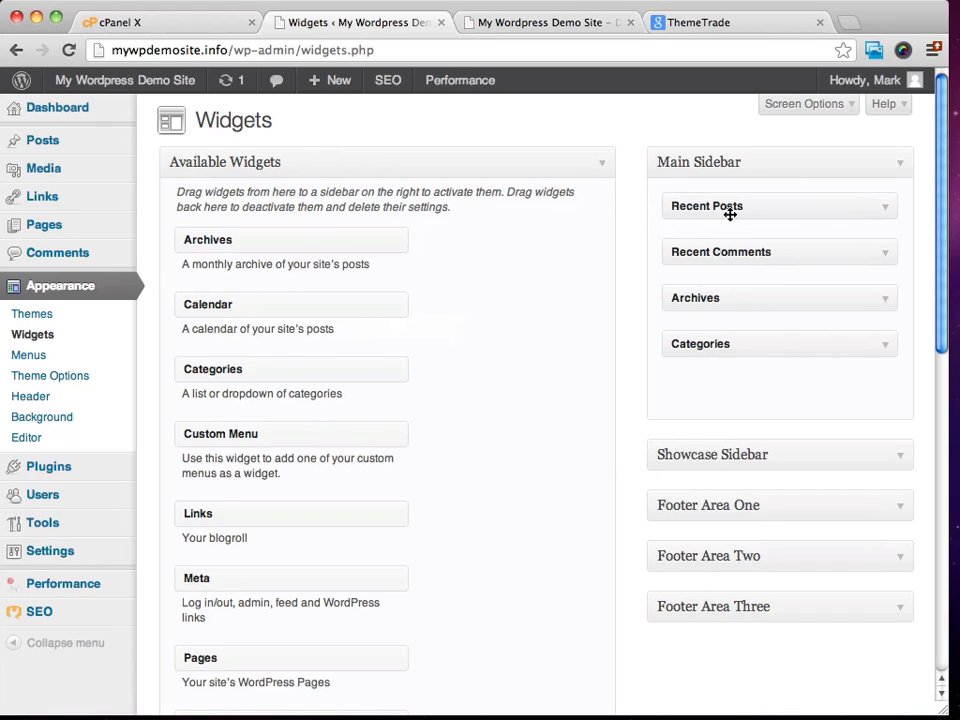
pyautogui.moveTo(769, 253); pyautogui.dragTo(360, 300)
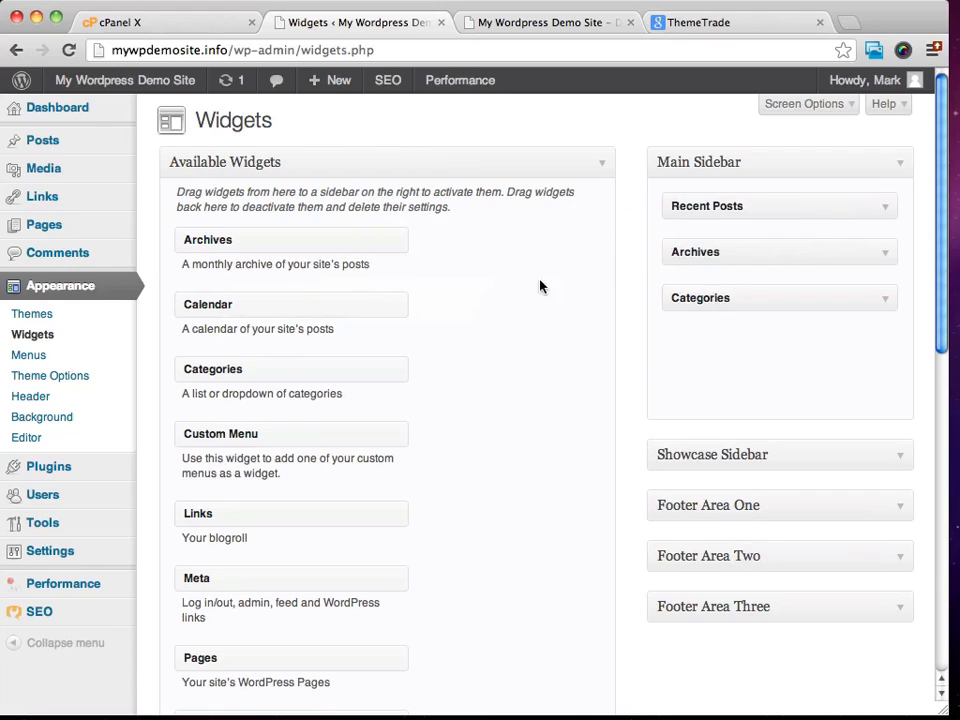
pyautogui.moveTo(782, 250); pyautogui.dragTo(315, 304)
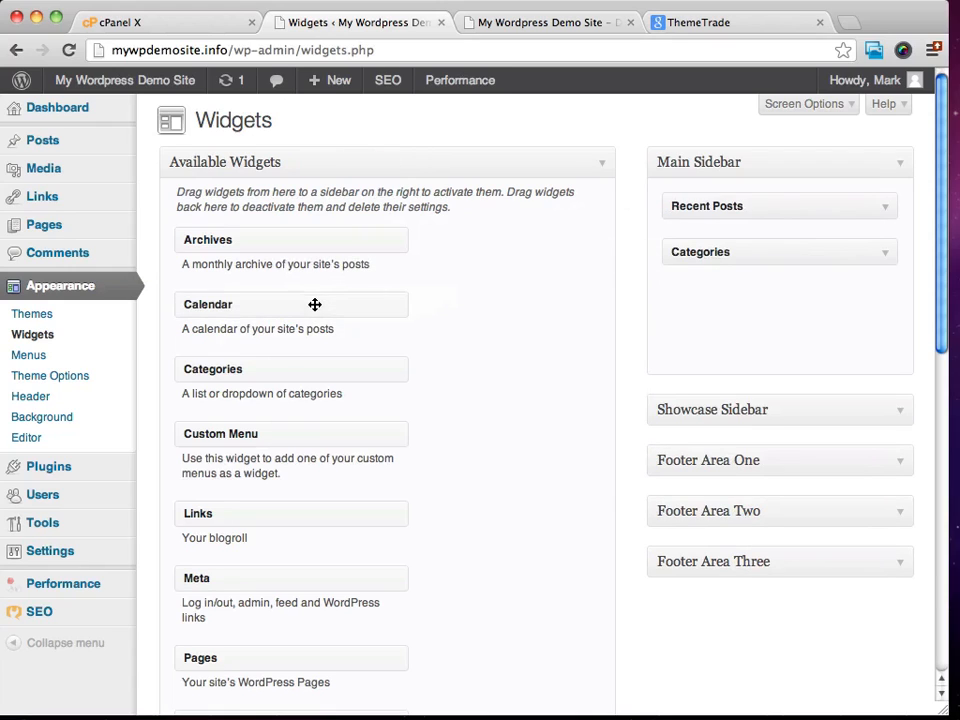
pyautogui.moveTo(735, 252); pyautogui.dragTo(324, 317)
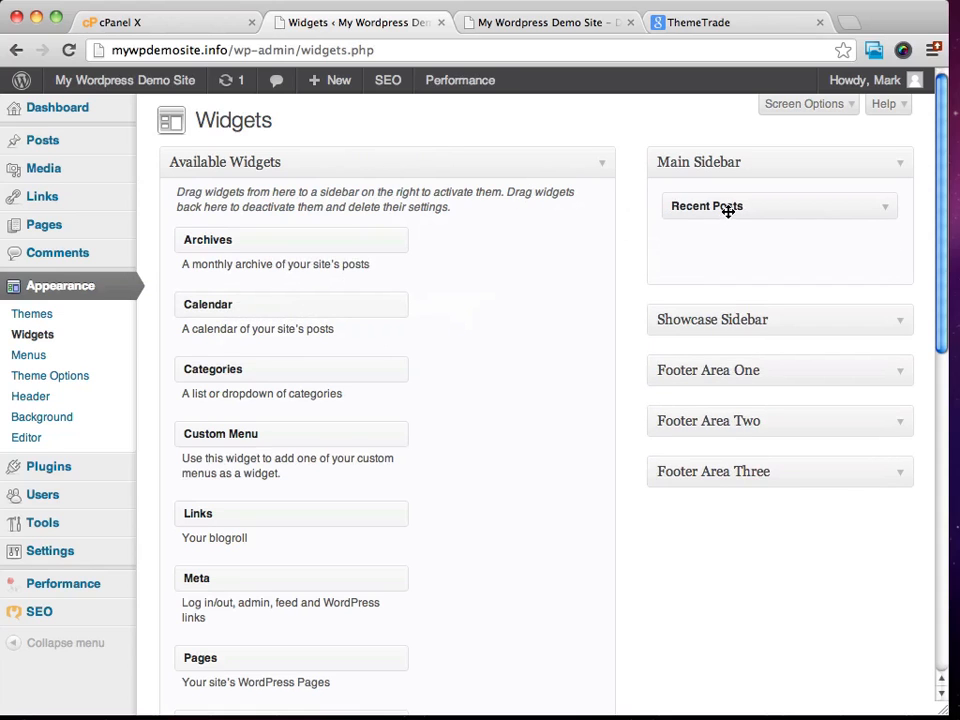
# - Reload the front page to check its reduced sidebar, and return to the Widgets settings
pyautogui.click(526, 21)
pyautogui.scroll(5, 200, 178)
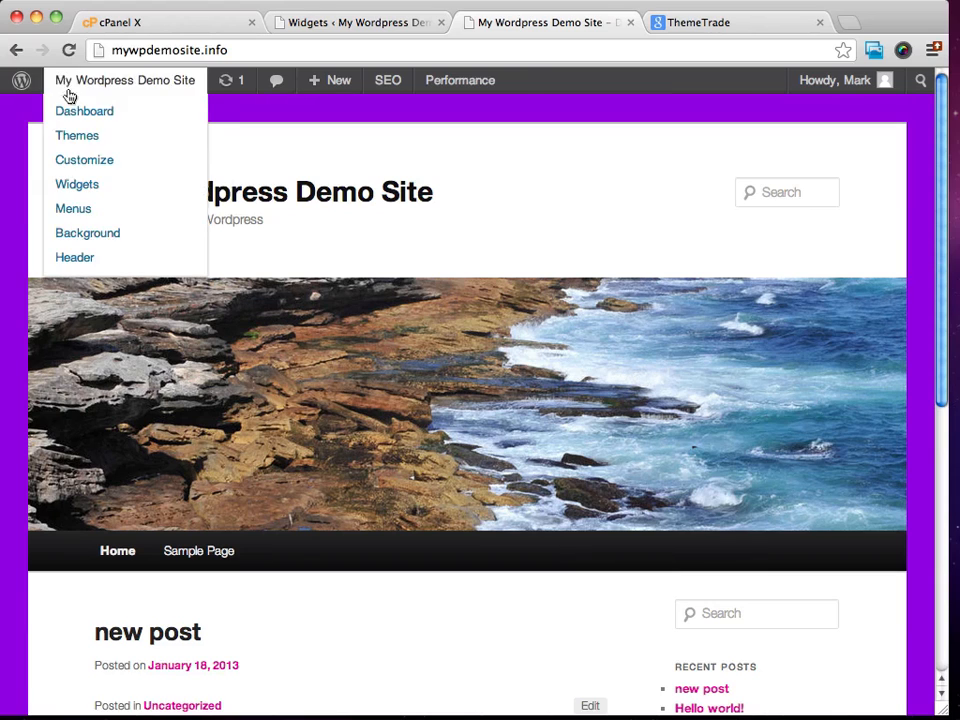
pyautogui.click(66, 50)
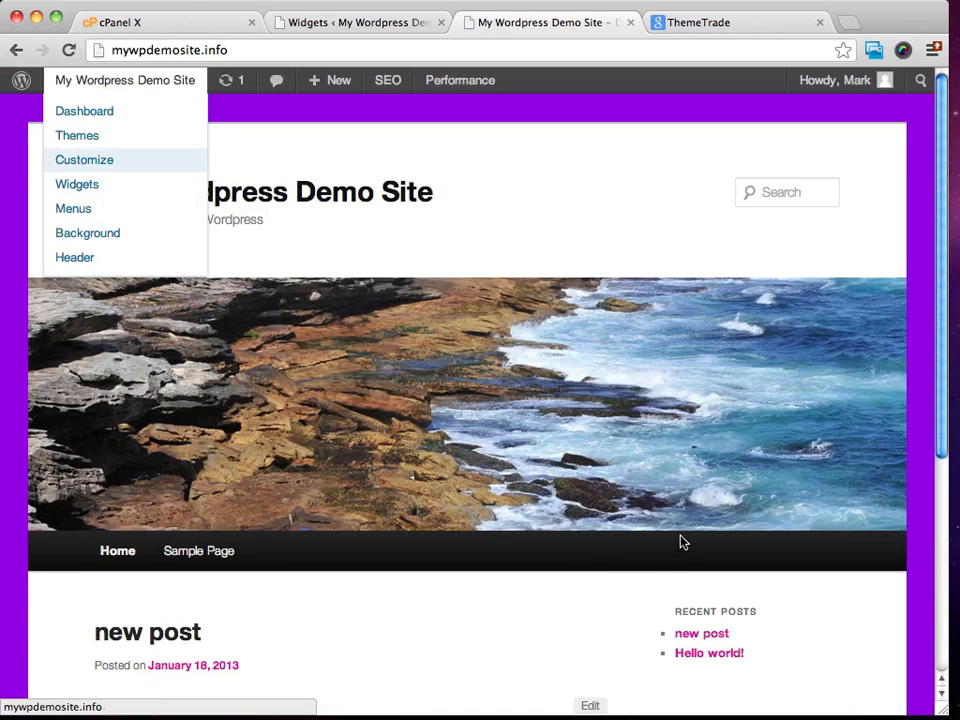
pyautogui.scroll(-3, 810, 396)
pyautogui.scroll(-1, 812, 396)
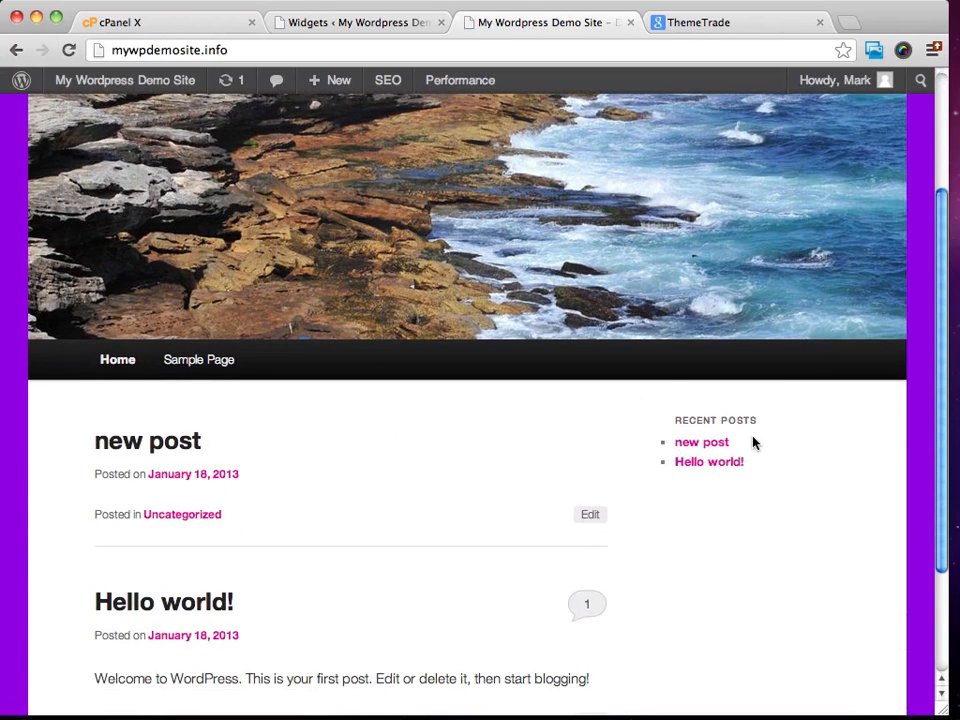
pyautogui.scroll(-2, 752, 441)
pyautogui.scroll(5, 752, 441)
pyautogui.click(366, 28)
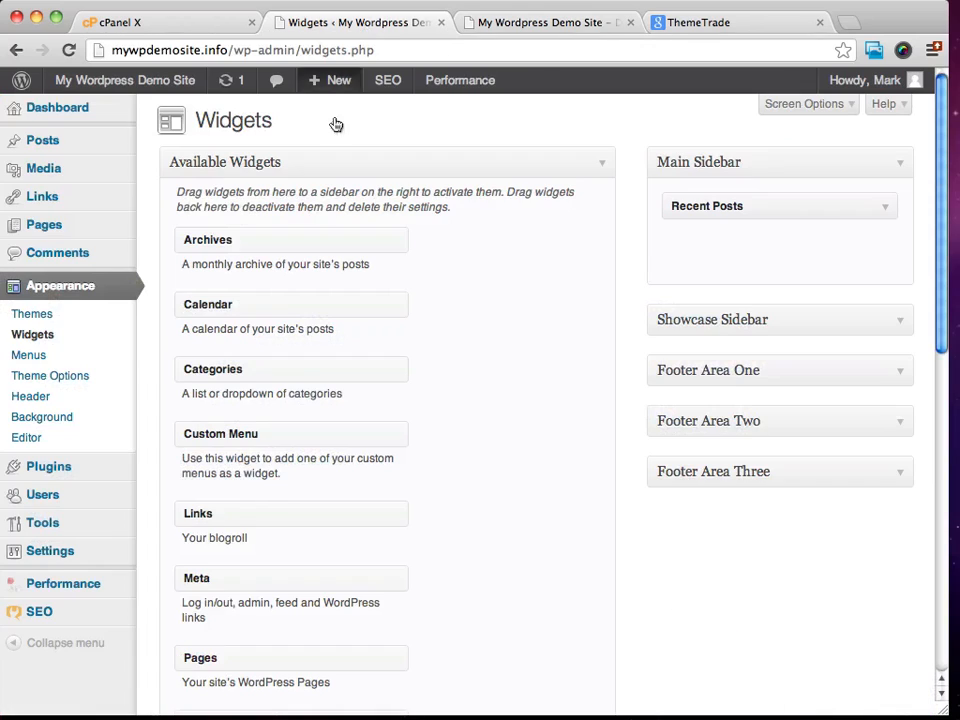
# - Add a Text widget to the Main Sidebar below Recent Posts
pyautogui.scroll(-10, 575, 205)
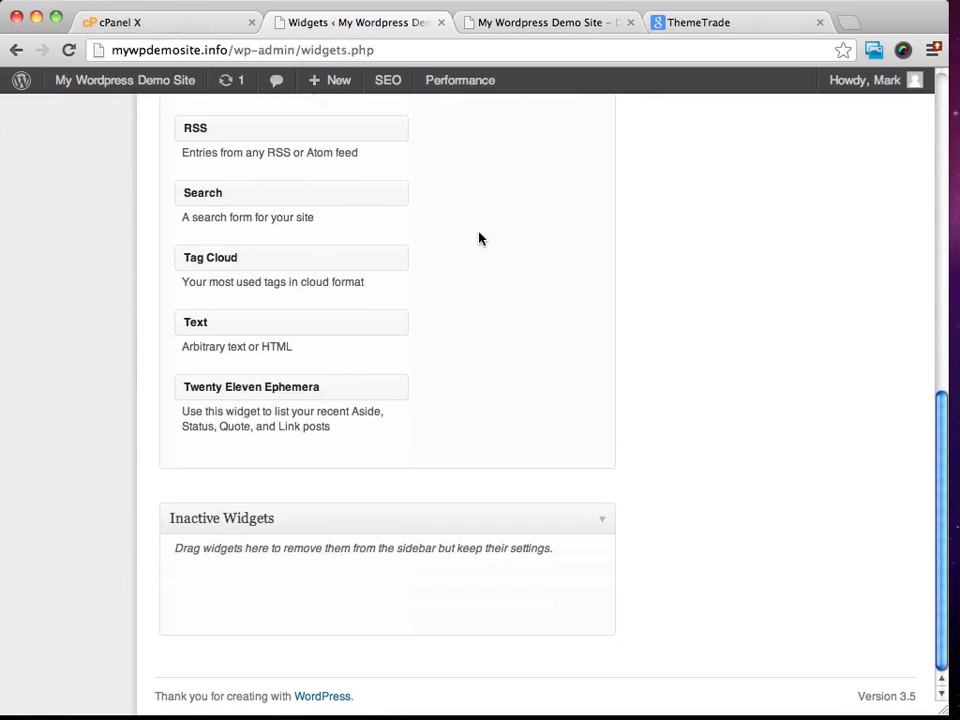
pyautogui.scroll(10, 478, 238)
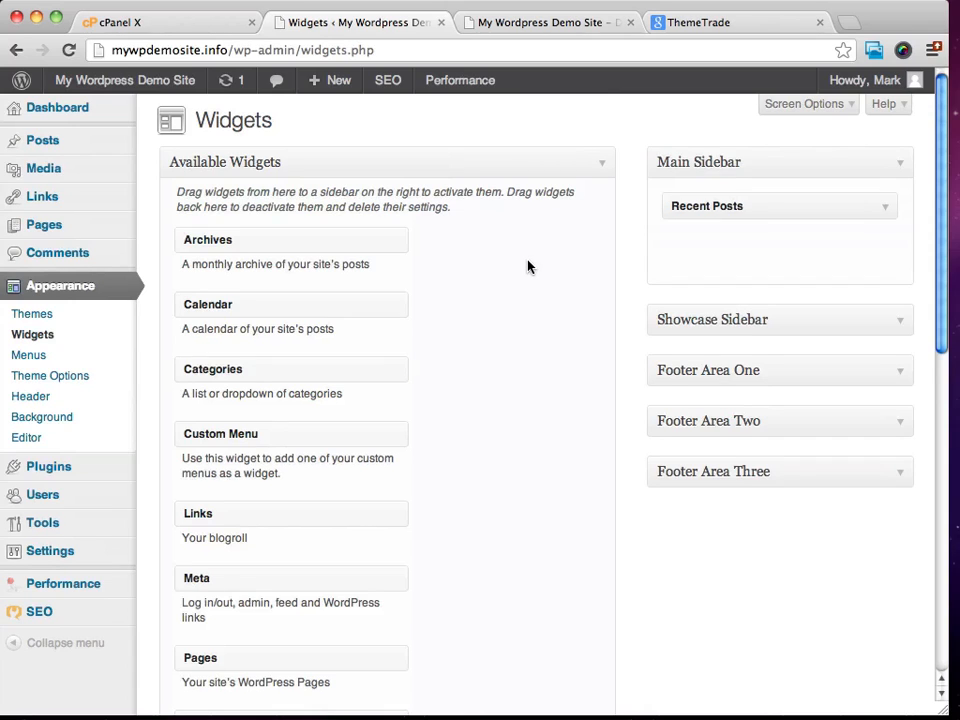
pyautogui.scroll(-1, 528, 266)
pyautogui.scroll(-8, 528, 267)
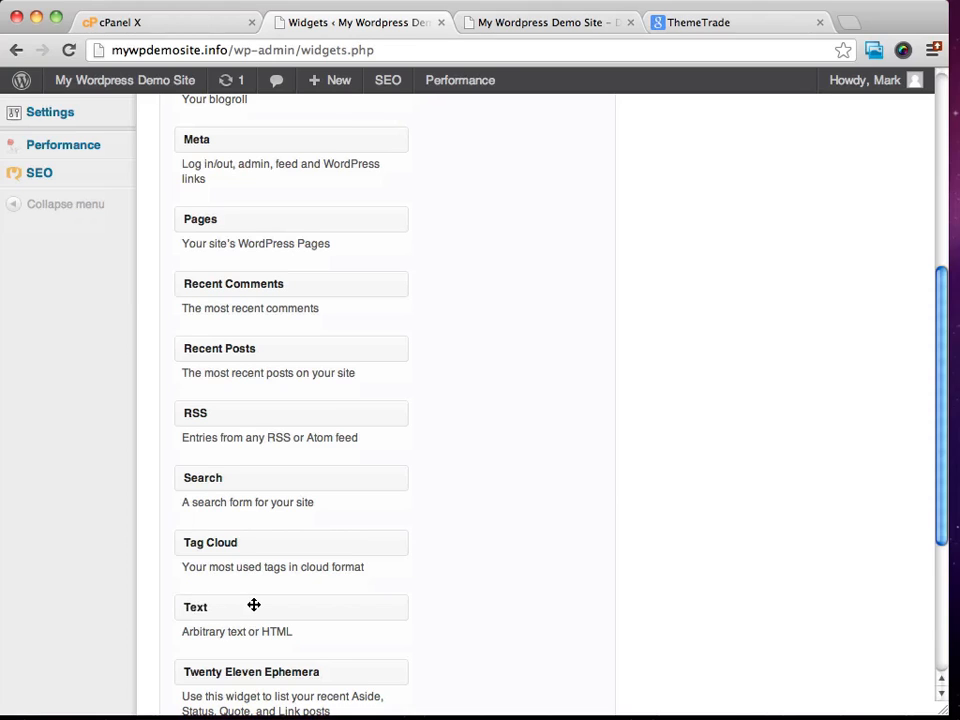
pyautogui.moveTo(189, 606); pyautogui.dragTo(671, 255)
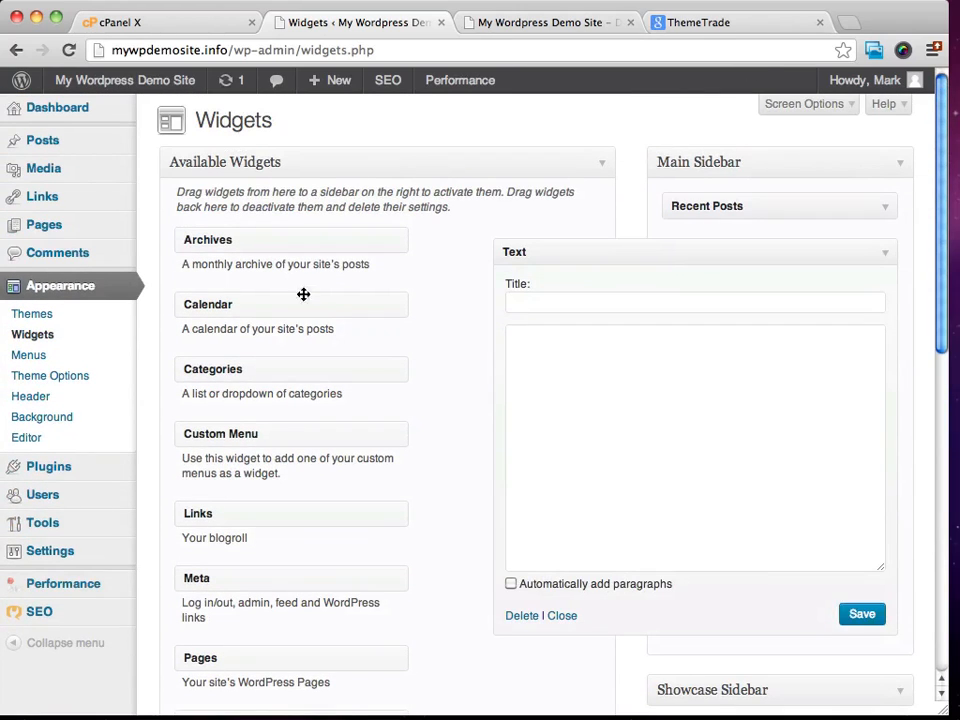
# - Title the Text widget "Ads Or An Optin Form", enter "Adsense or Banner Codes or and optin form" as its content, and save it
pyautogui.click(638, 305)
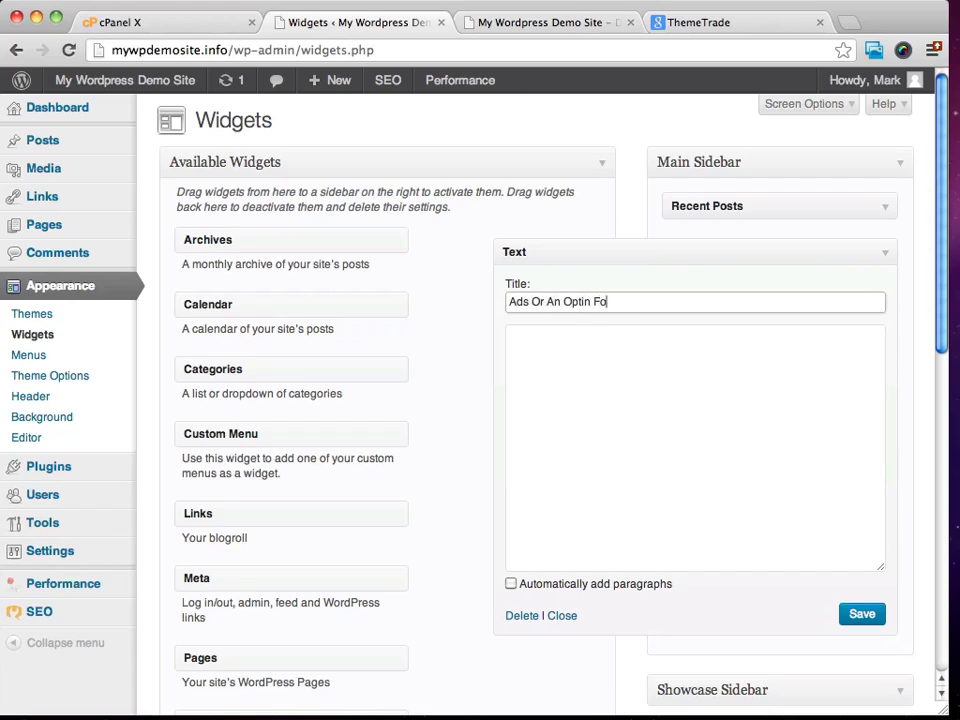
pyautogui.click(621, 394)
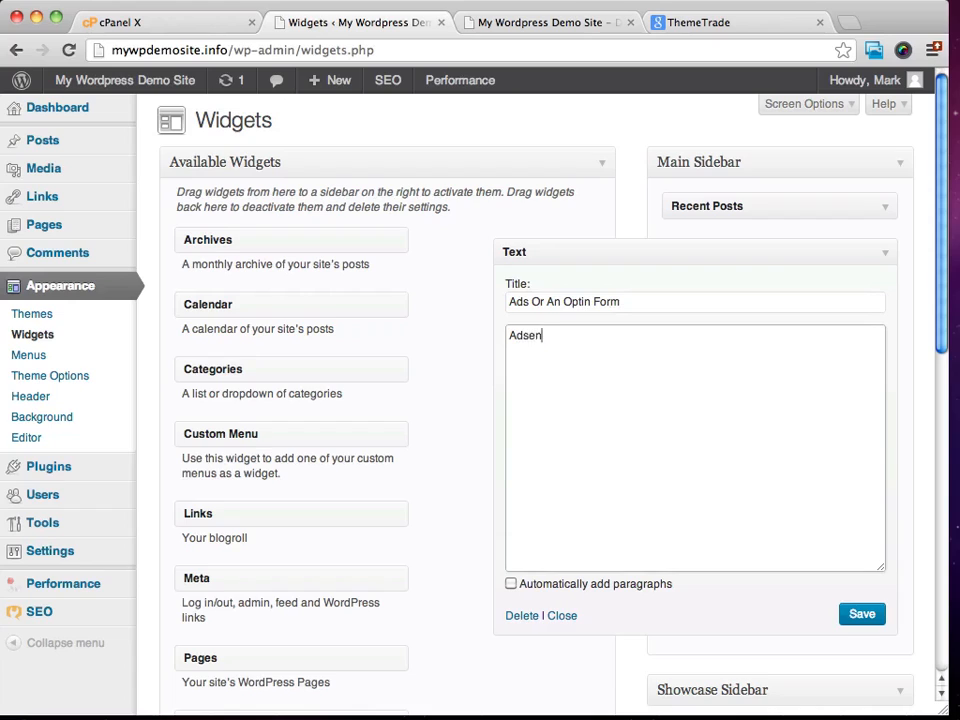
pyautogui.write('Adsense or Banner Codes or and optin form')
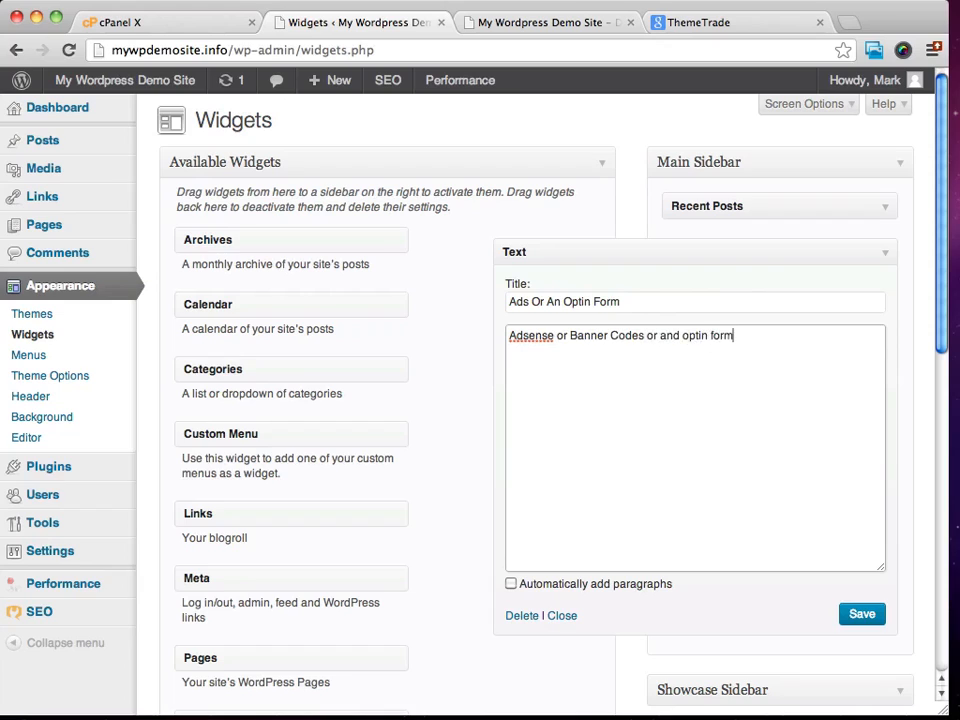
pyautogui.click(866, 616)
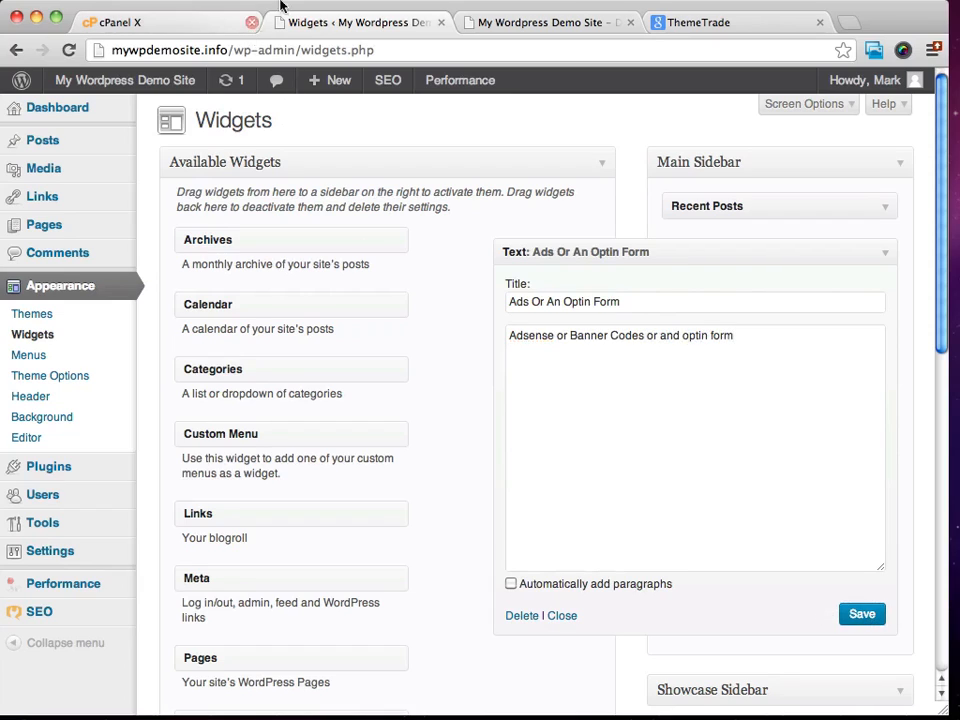
# - Reload the front page and check the text widget in the sidebar below Recent Posts
pyautogui.click(521, 22)
pyautogui.moveTo(388, 80)
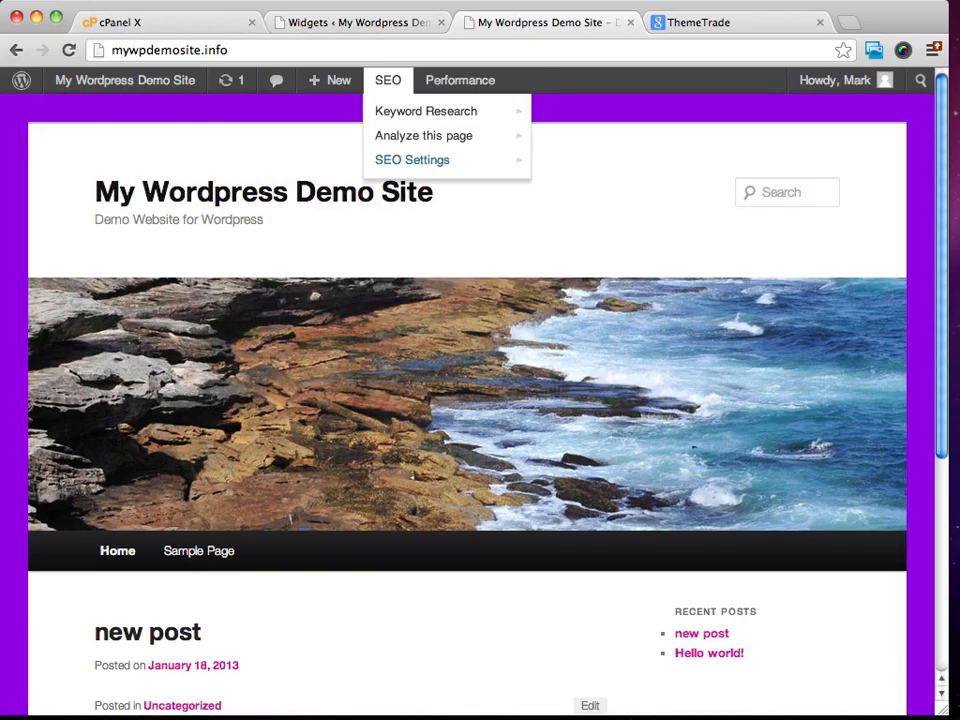
pyautogui.click(69, 49)
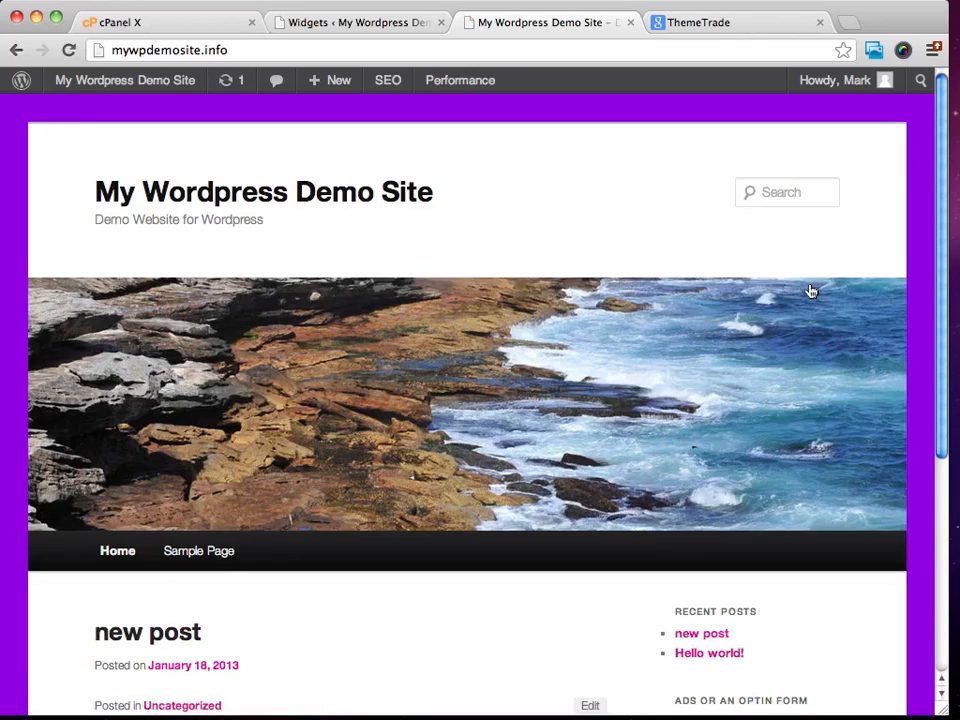
pyautogui.scroll(-3, 811, 292)
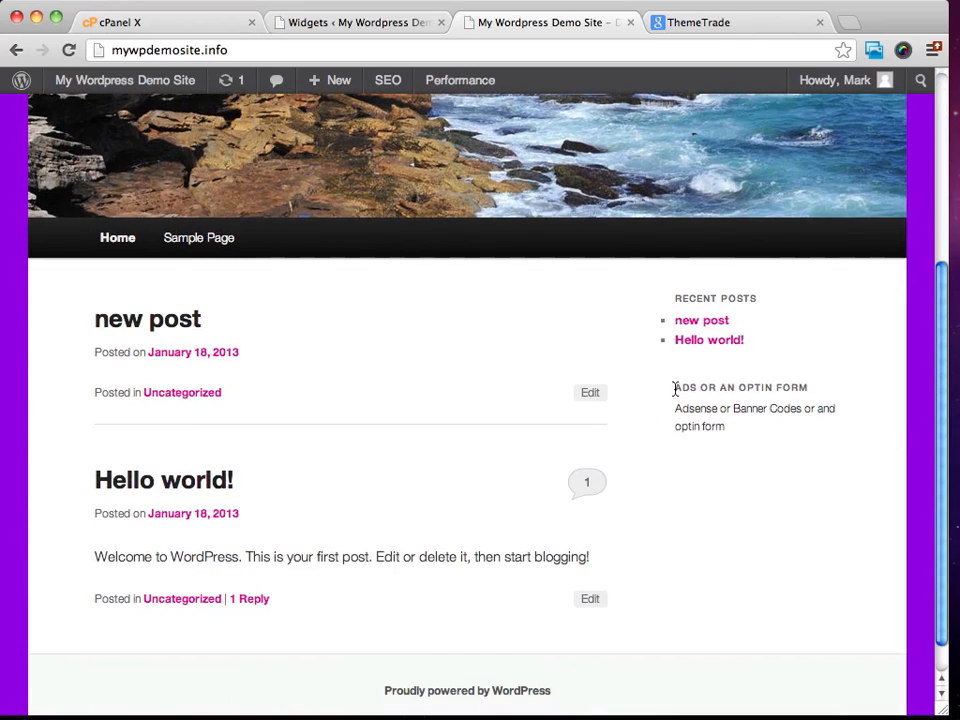
# - Return to the Widgets settings and close the Text widget's editing form
pyautogui.click(358, 22)
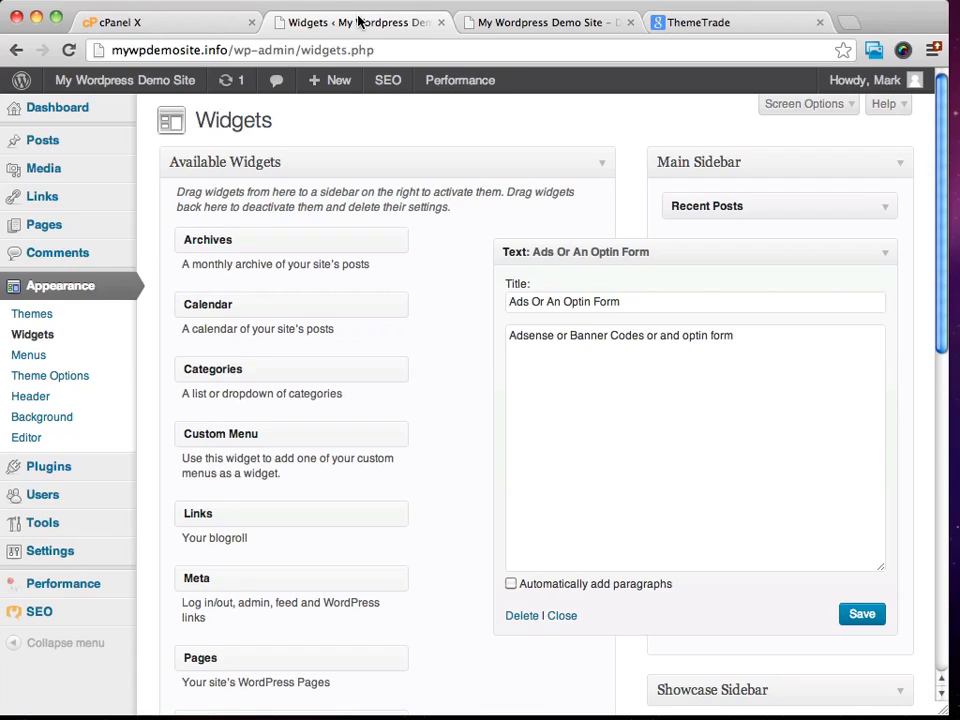
pyautogui.click(743, 335)
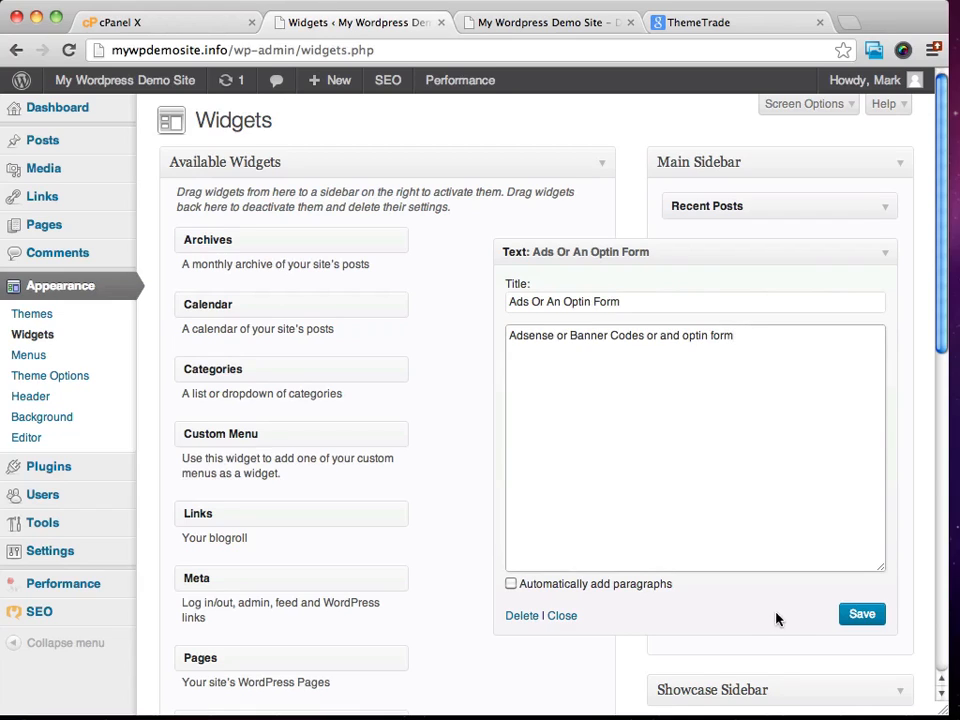
pyautogui.click(563, 616)
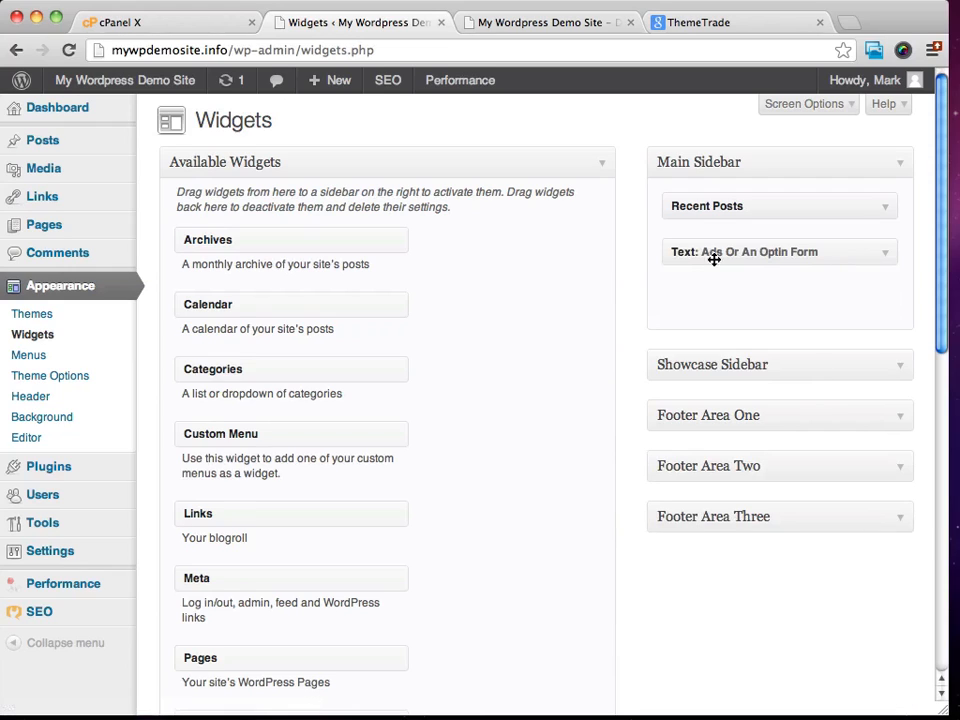